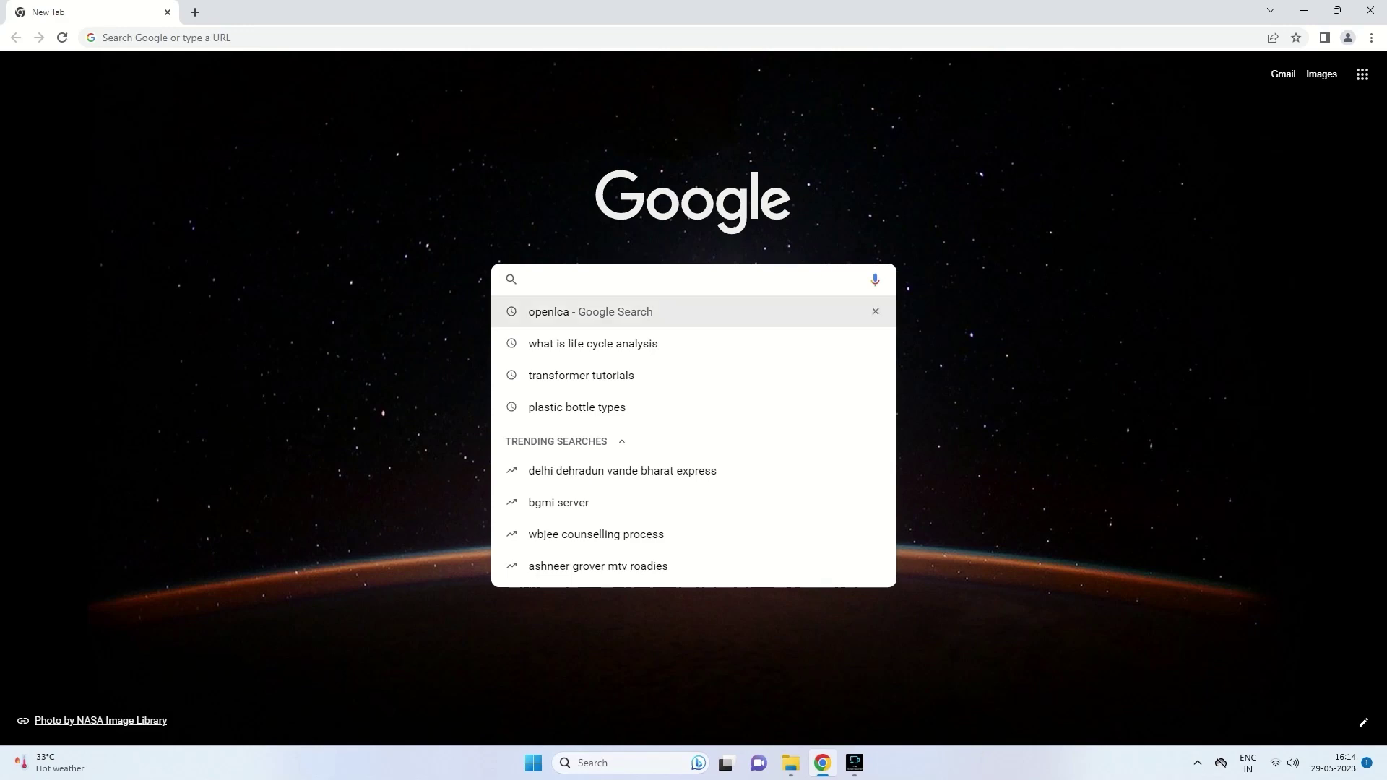
# - Search Google for openlca and go to the openLCA download form on the openlca.org website
pyautogui.press('Return')
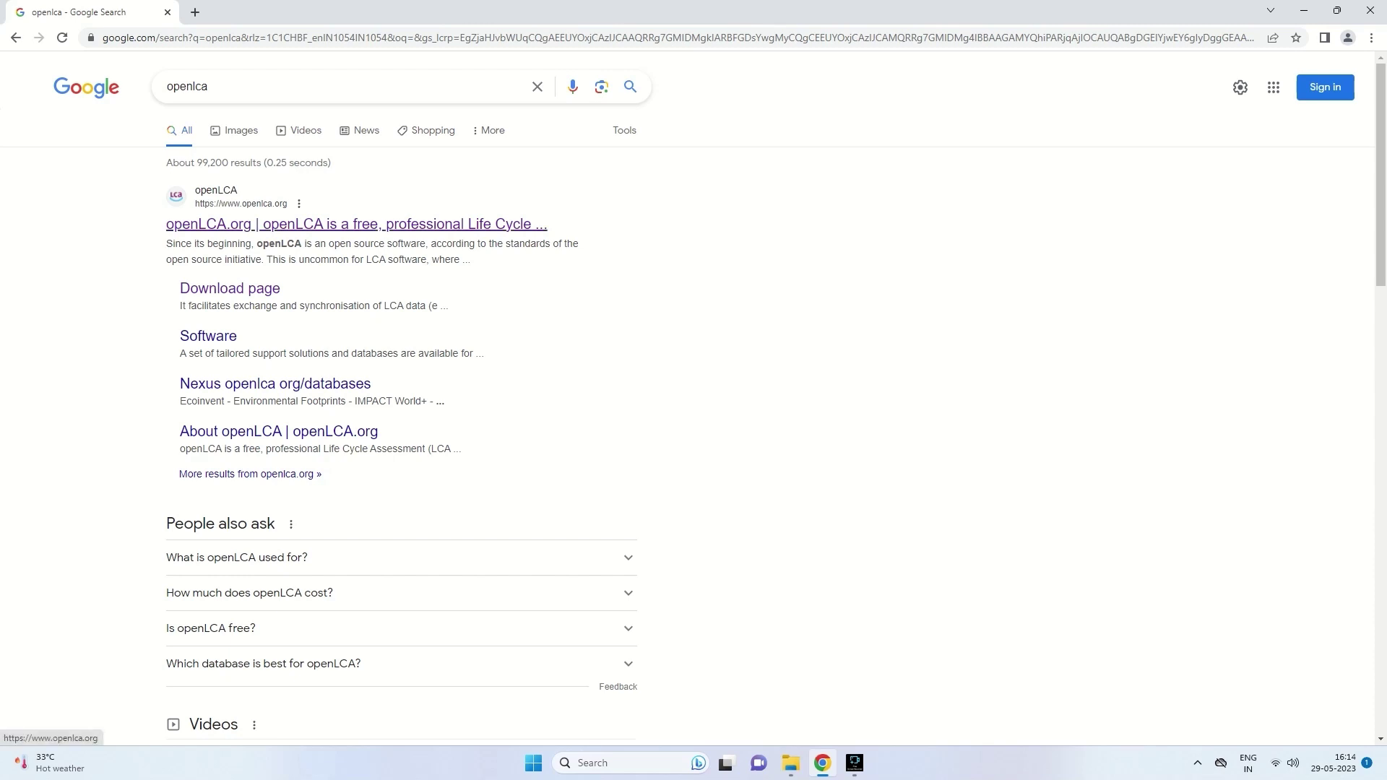
pyautogui.click(356, 224)
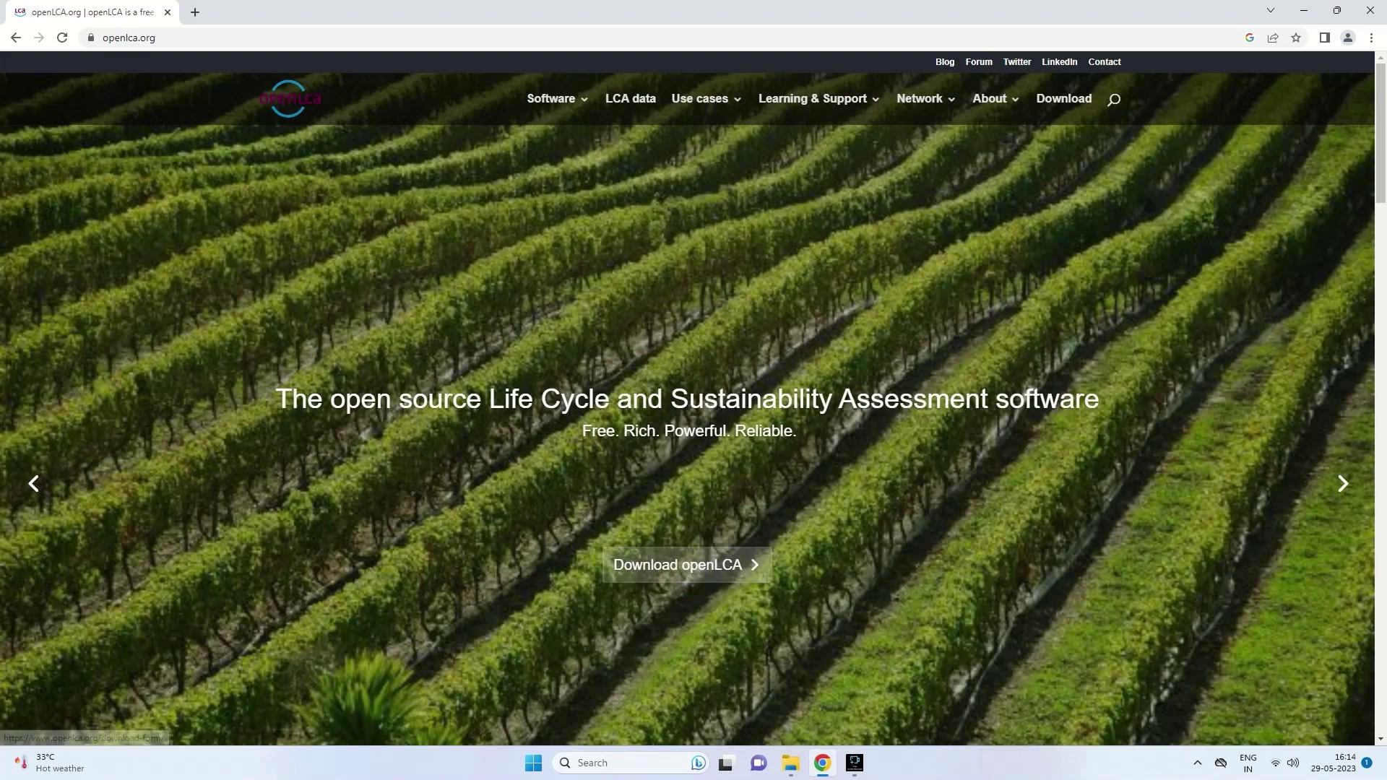
pyautogui.click(685, 565)
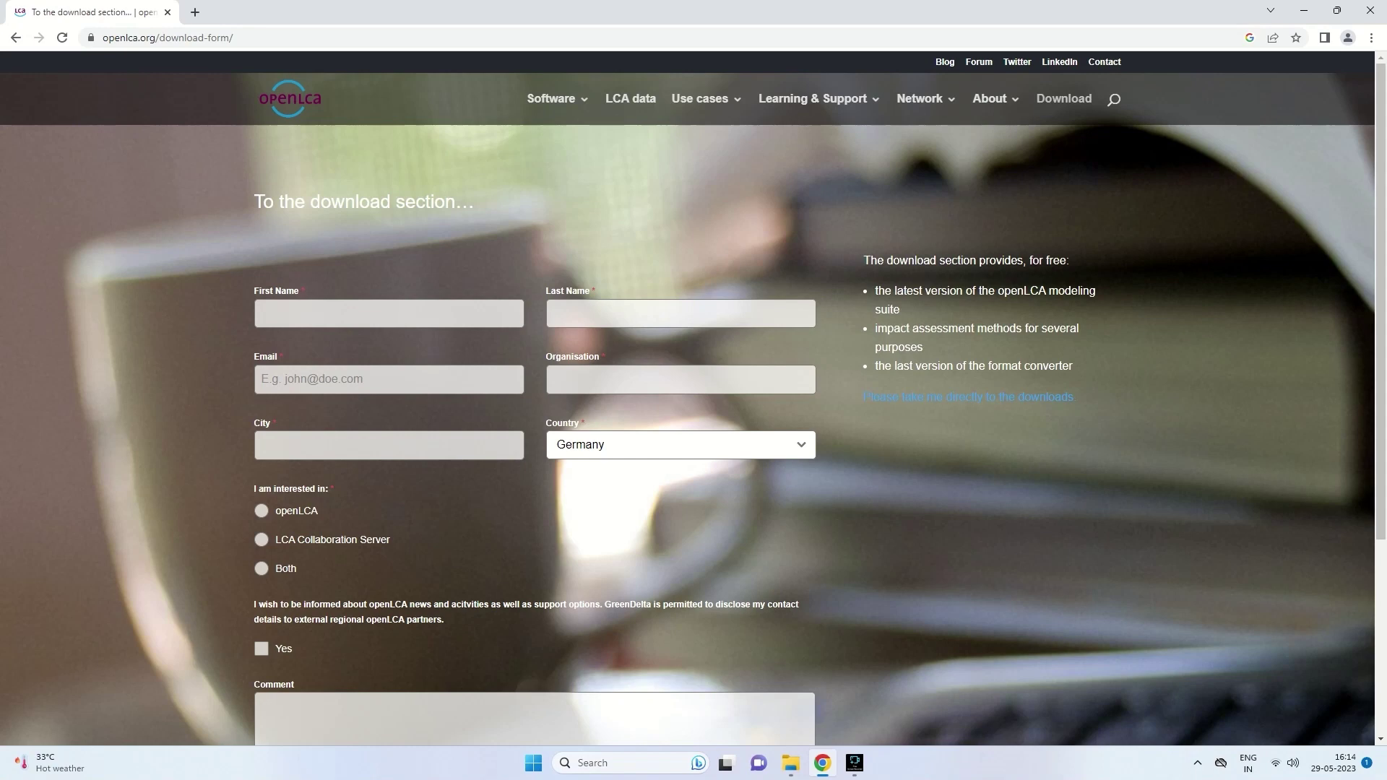
# - Examine the download form's fields, from the name, city and interest entries down to the comment box
pyautogui.click(389, 313)
pyautogui.click(681, 313)
pyautogui.click(388, 444)
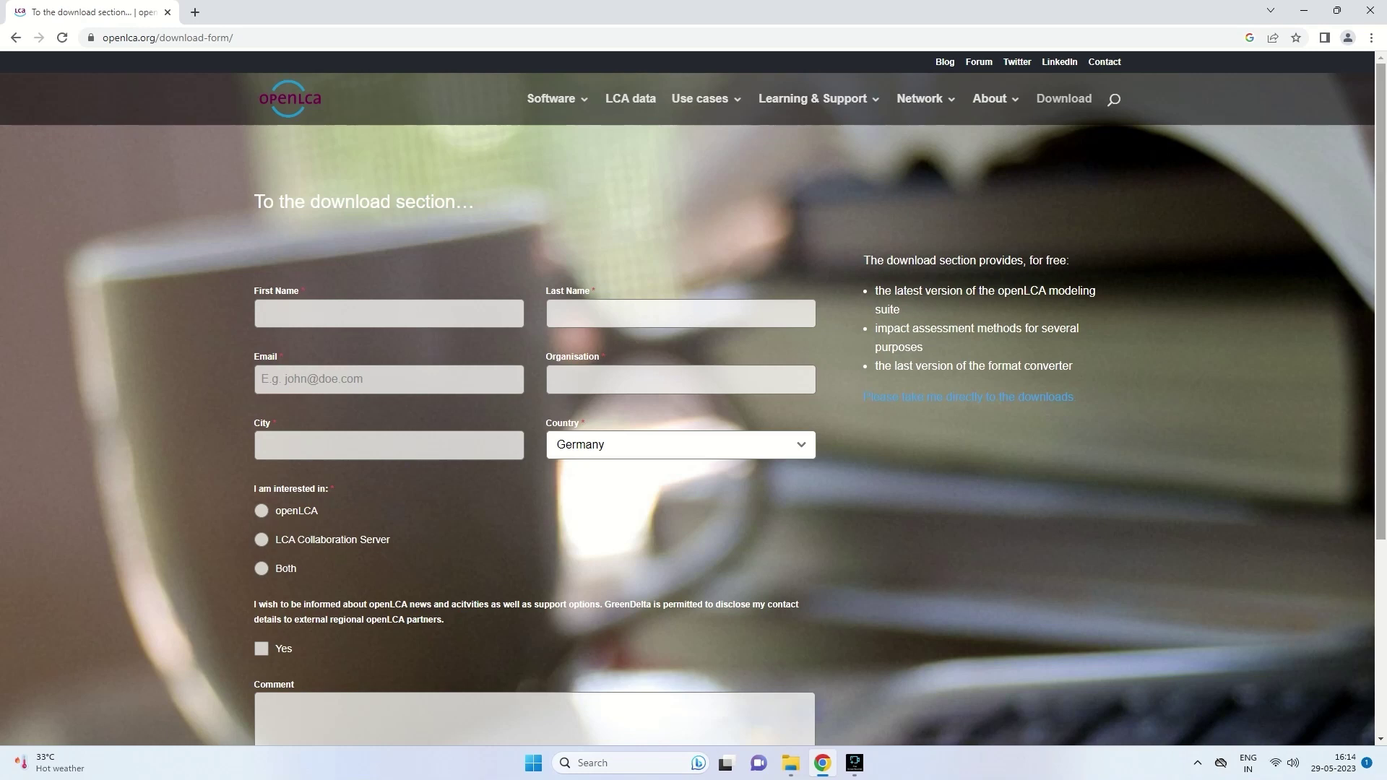
pyautogui.scroll(-2, 693, 408)
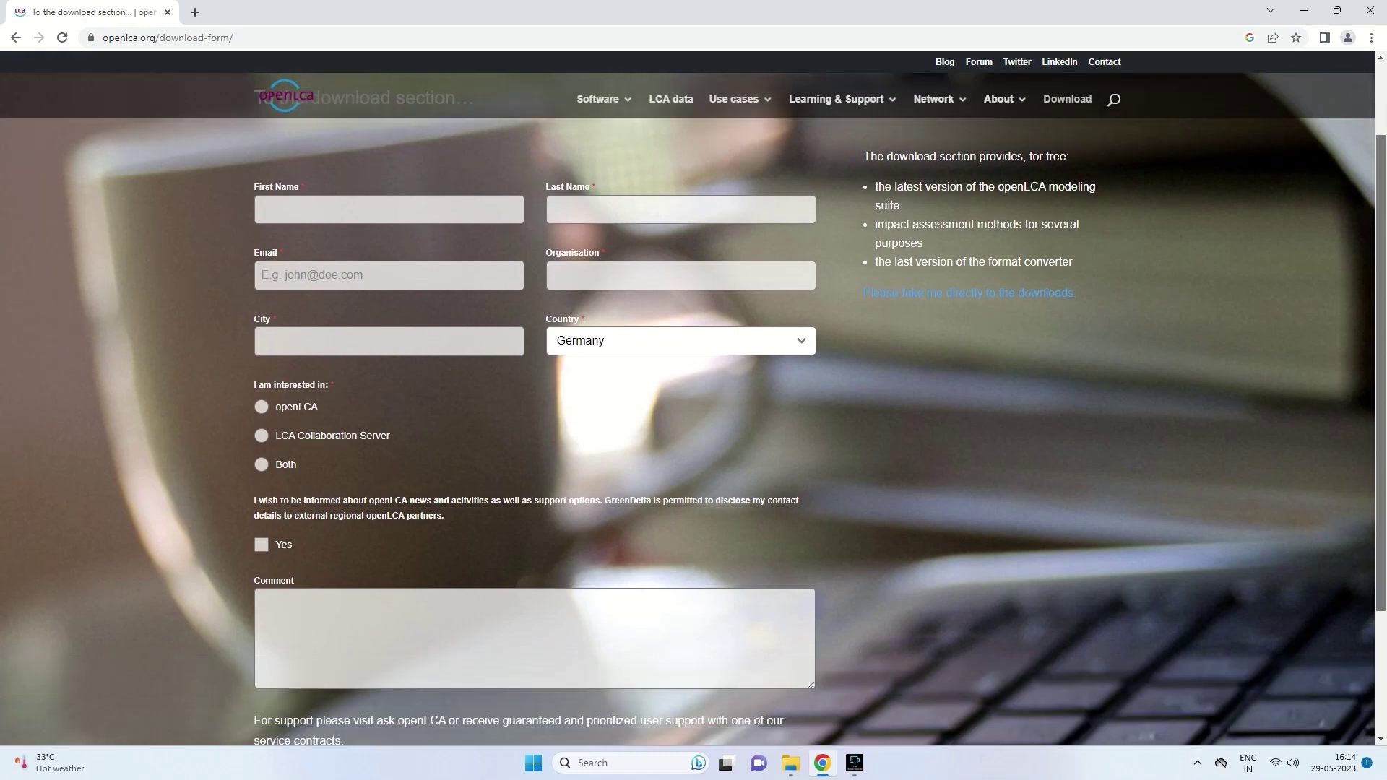
pyautogui.scroll(-2, 694, 408)
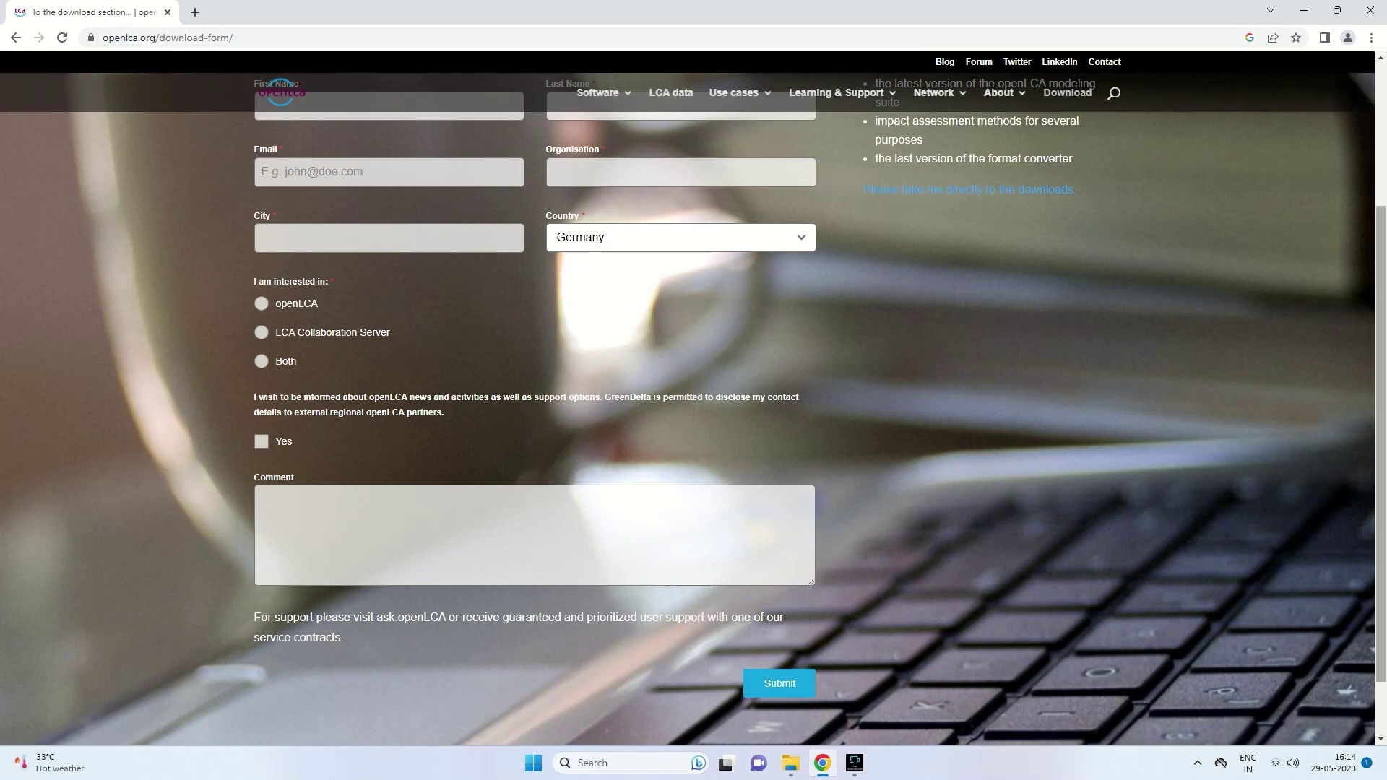
pyautogui.scroll(2, 693, 408)
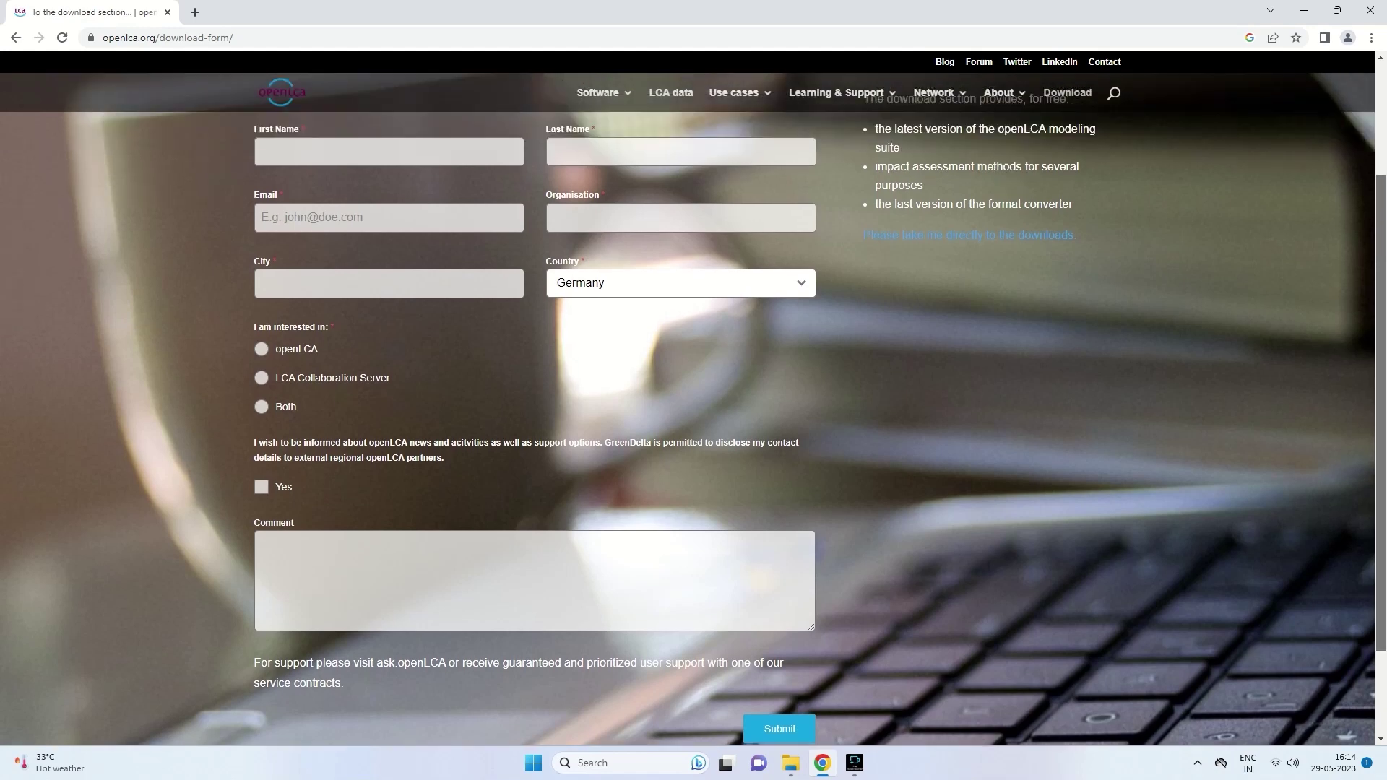
pyautogui.scroll(1, 693, 408)
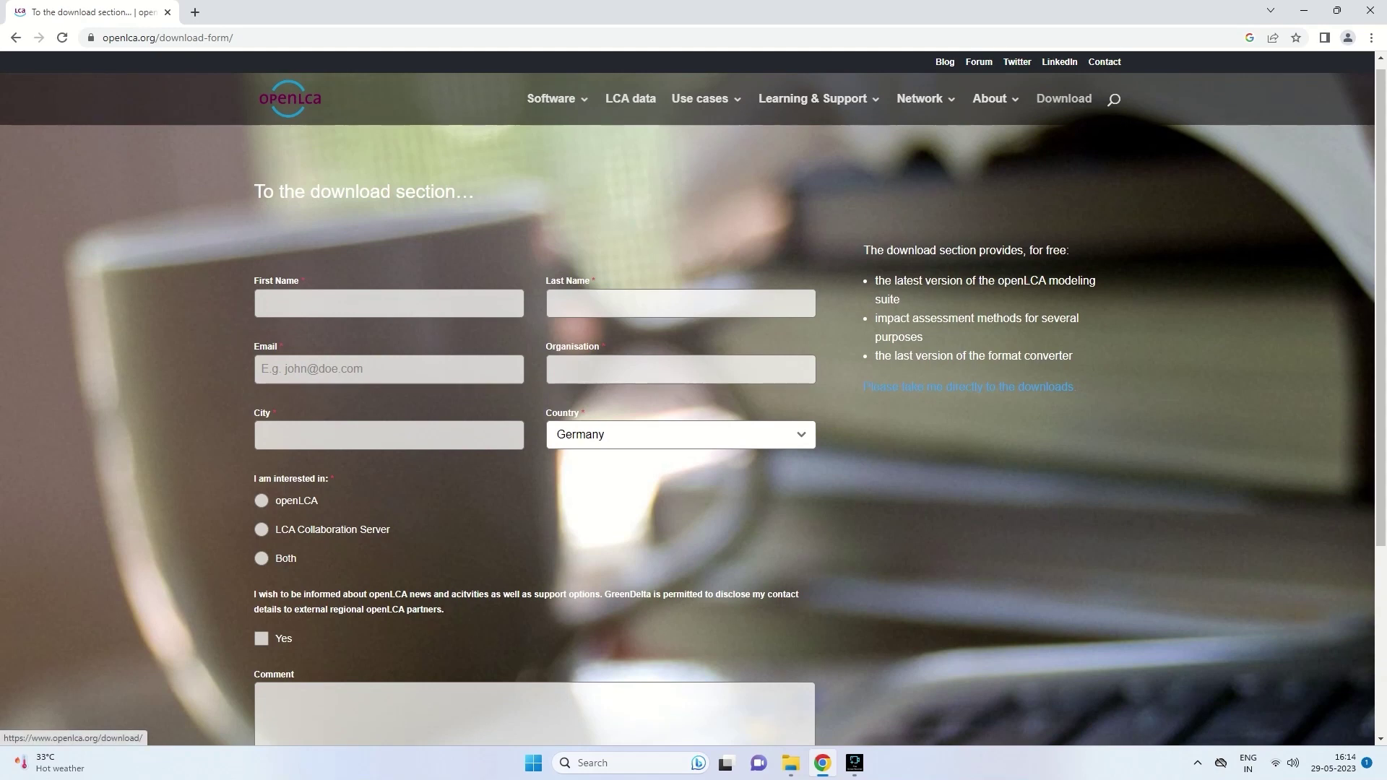
# - Skip the form to reach the downloads page and download the Windows archive openLCA_Windows_x64_2.0.0_2023-05-16.zip
pyautogui.click(968, 387)
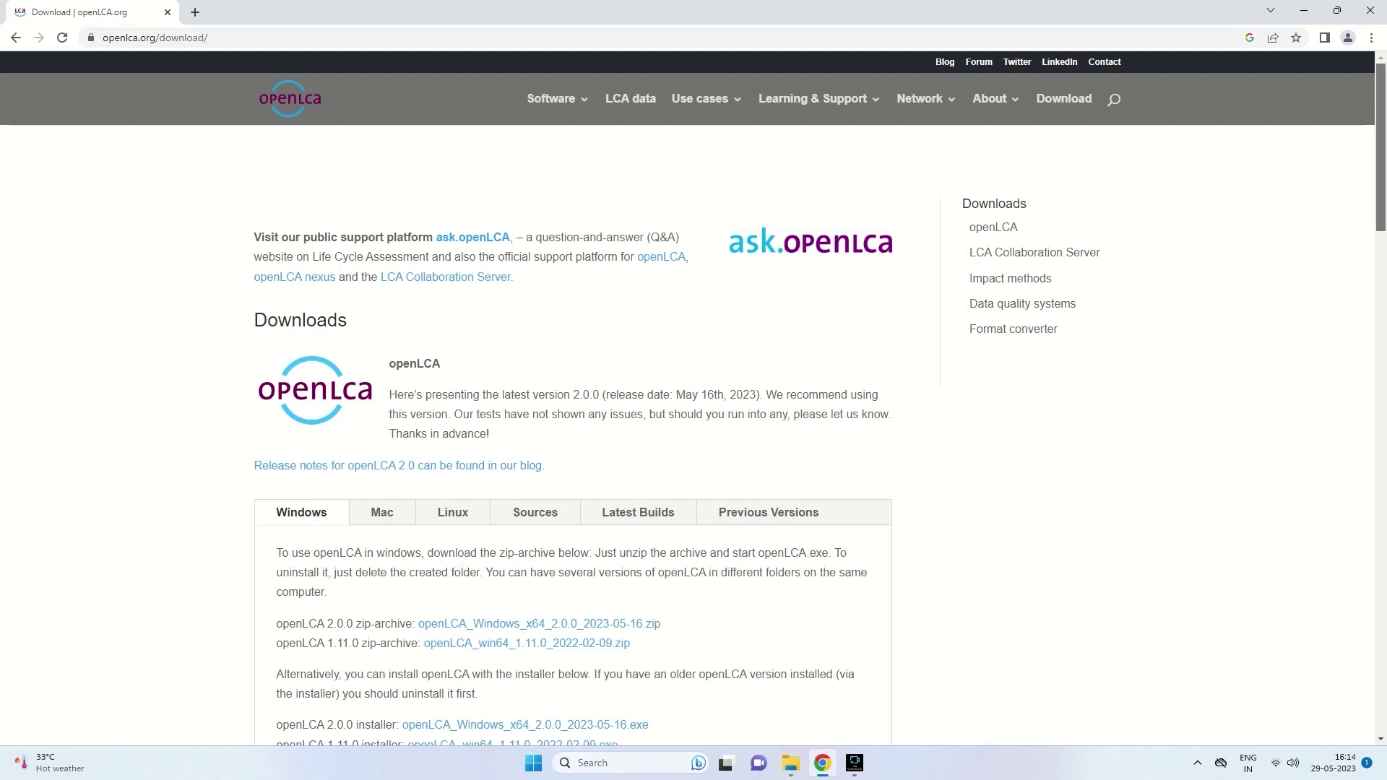
pyautogui.scroll(-3, 694, 405)
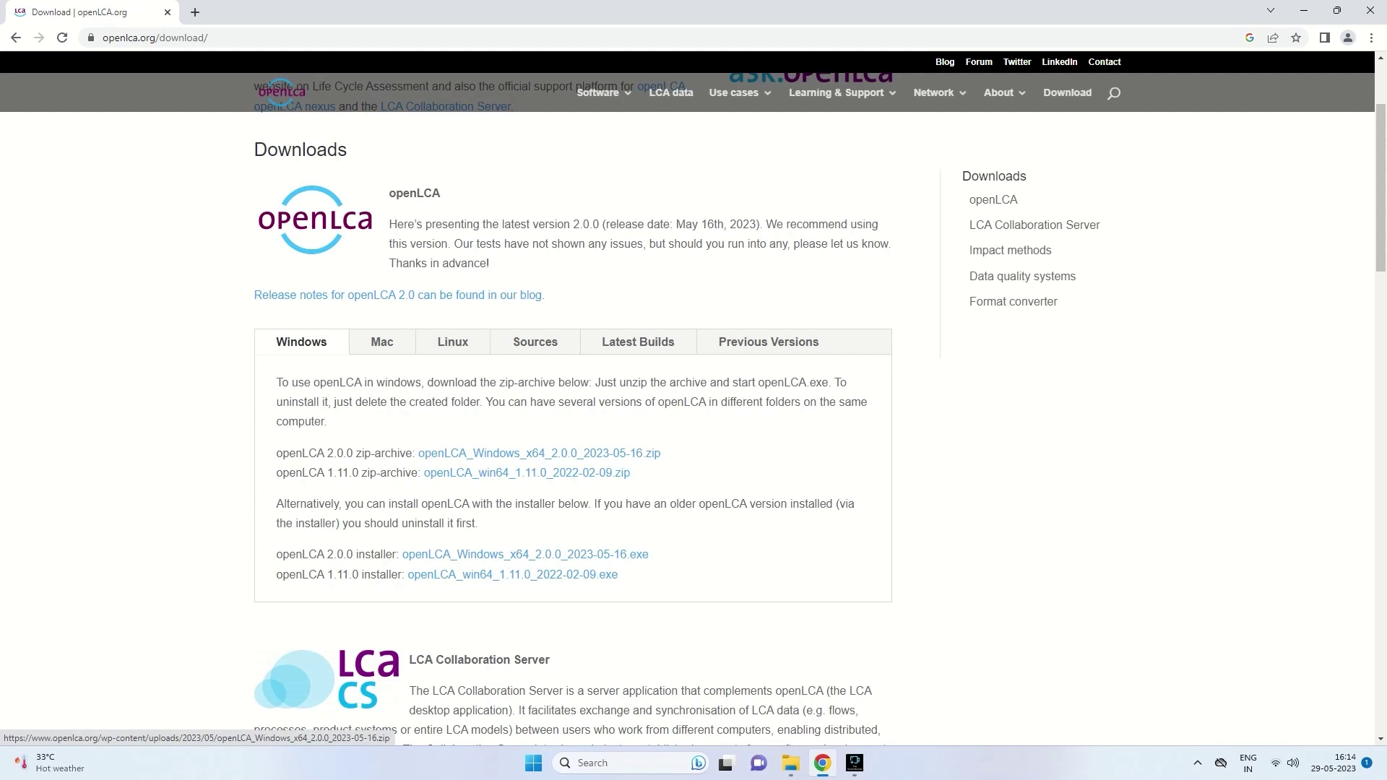
pyautogui.click(539, 453)
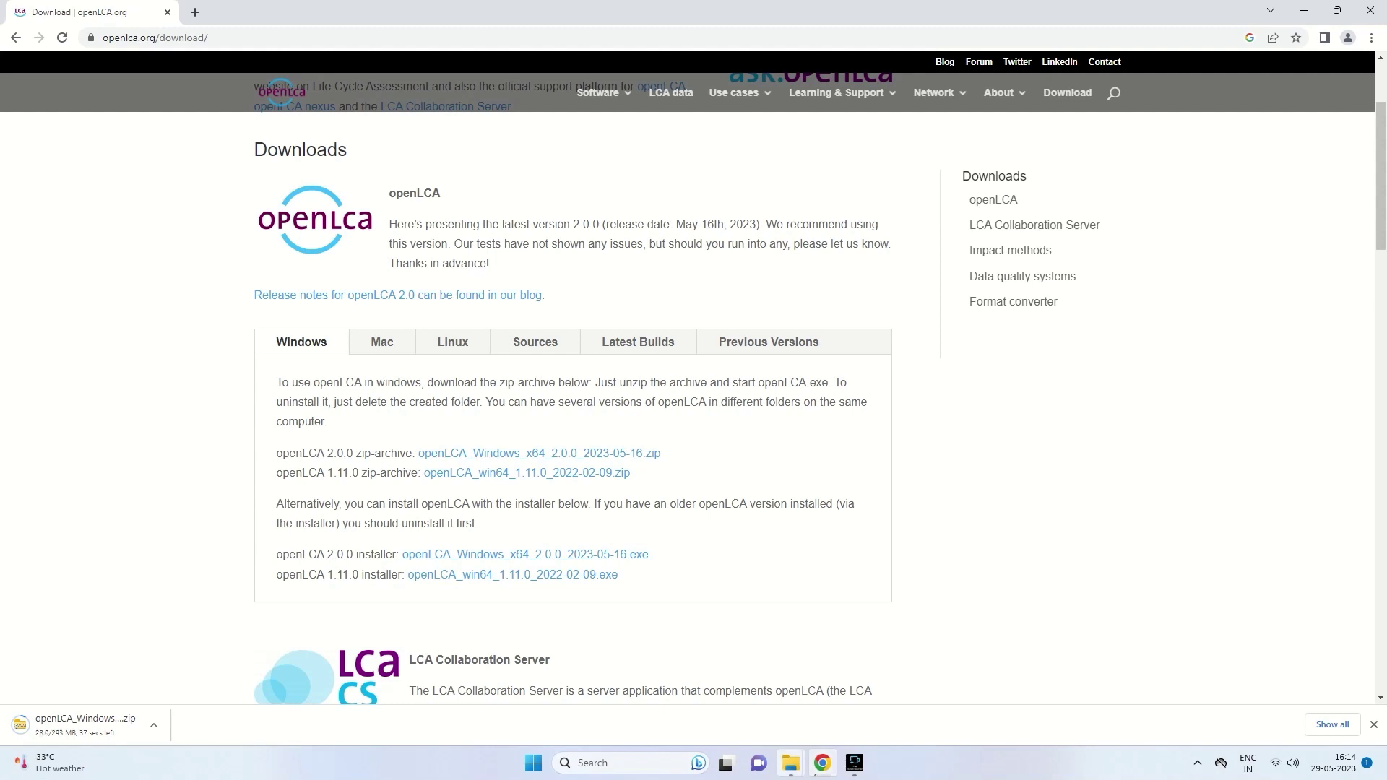
# - Switch to File Explorer to check the Downloads folder for the openLCA archive, and return to the browser
pyautogui.click(791, 762)
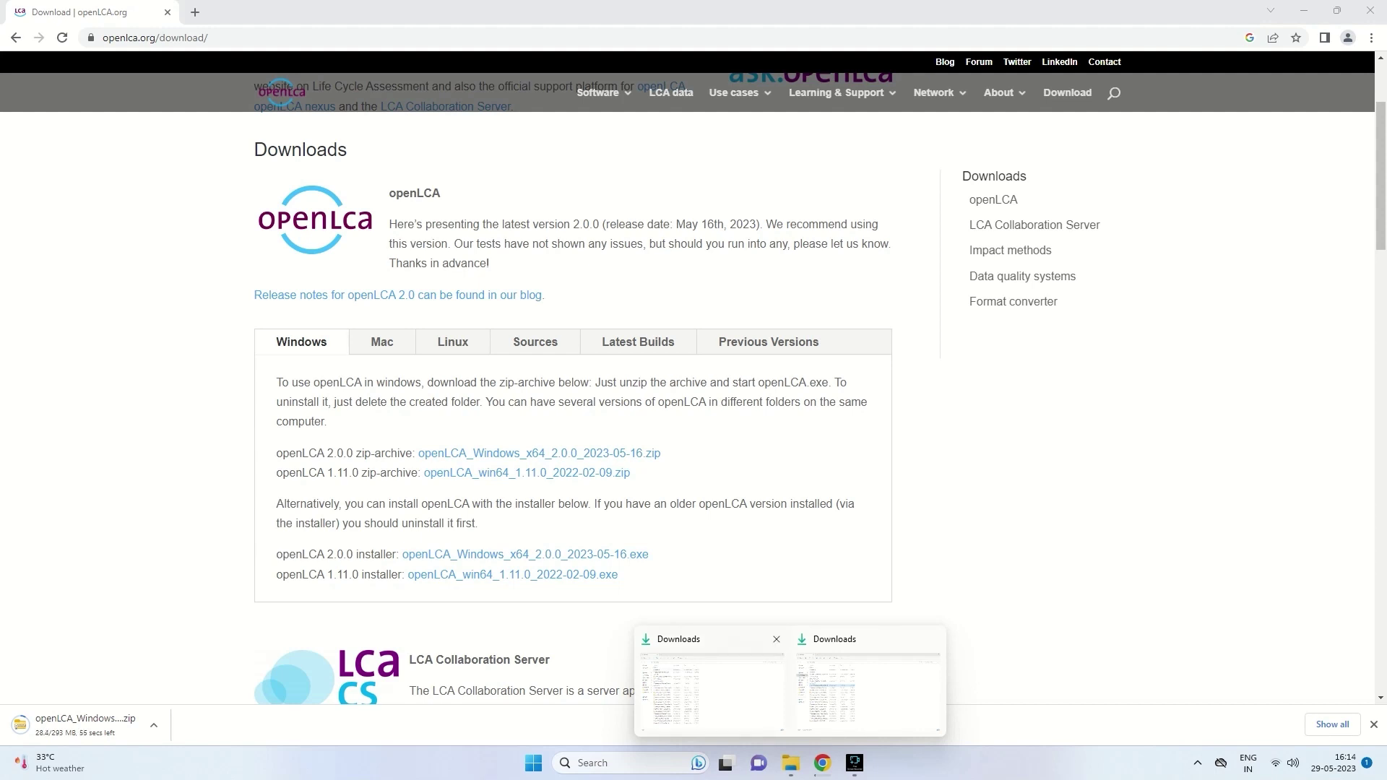
pyautogui.click(711, 686)
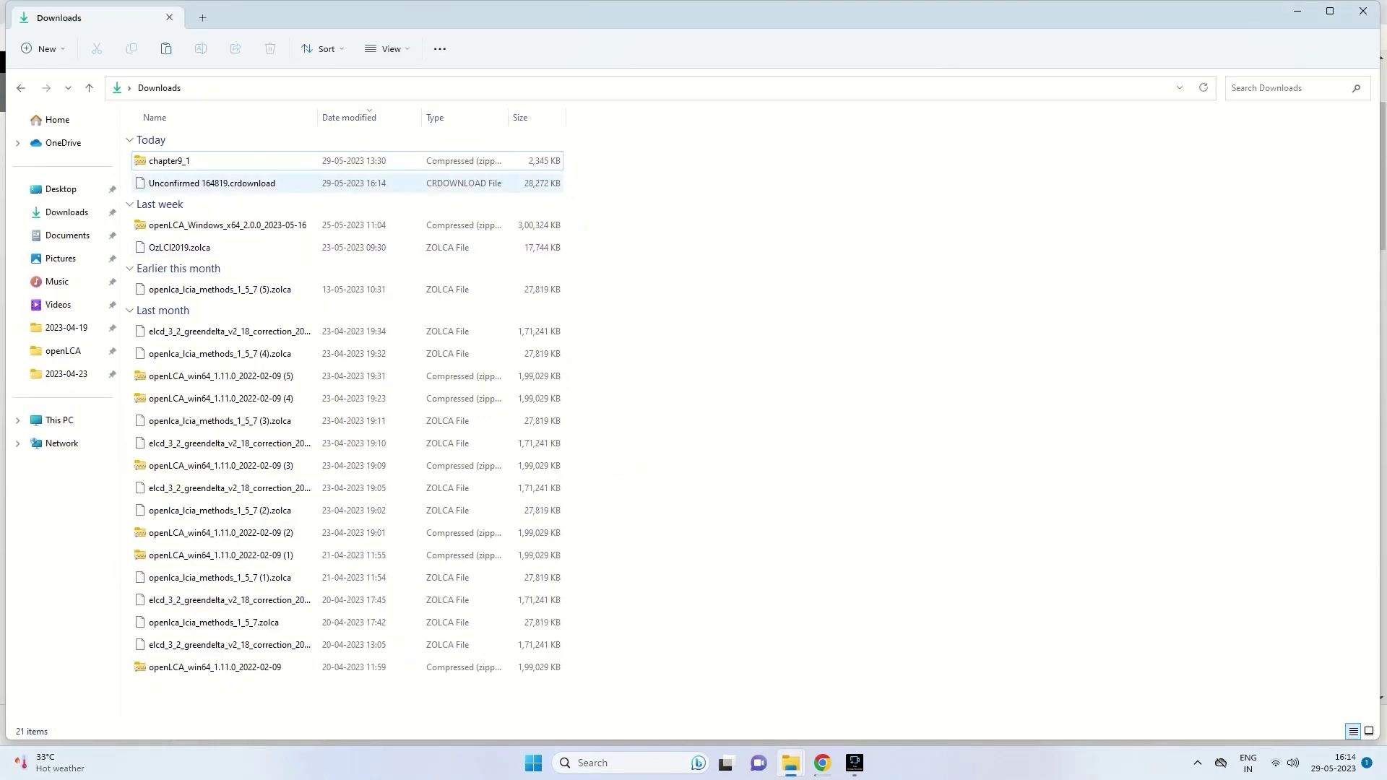
pyautogui.click(217, 160)
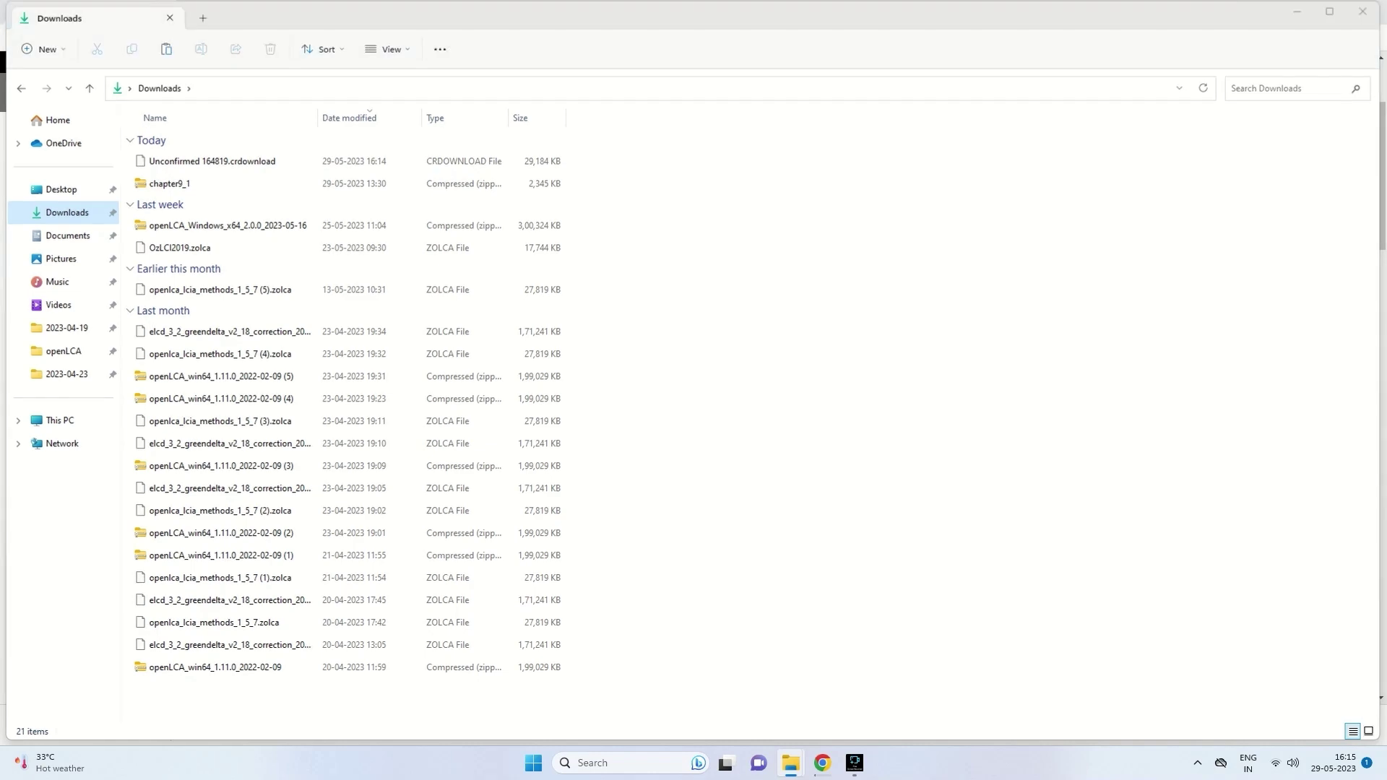
pyautogui.hotkey('alt', 'Tab')
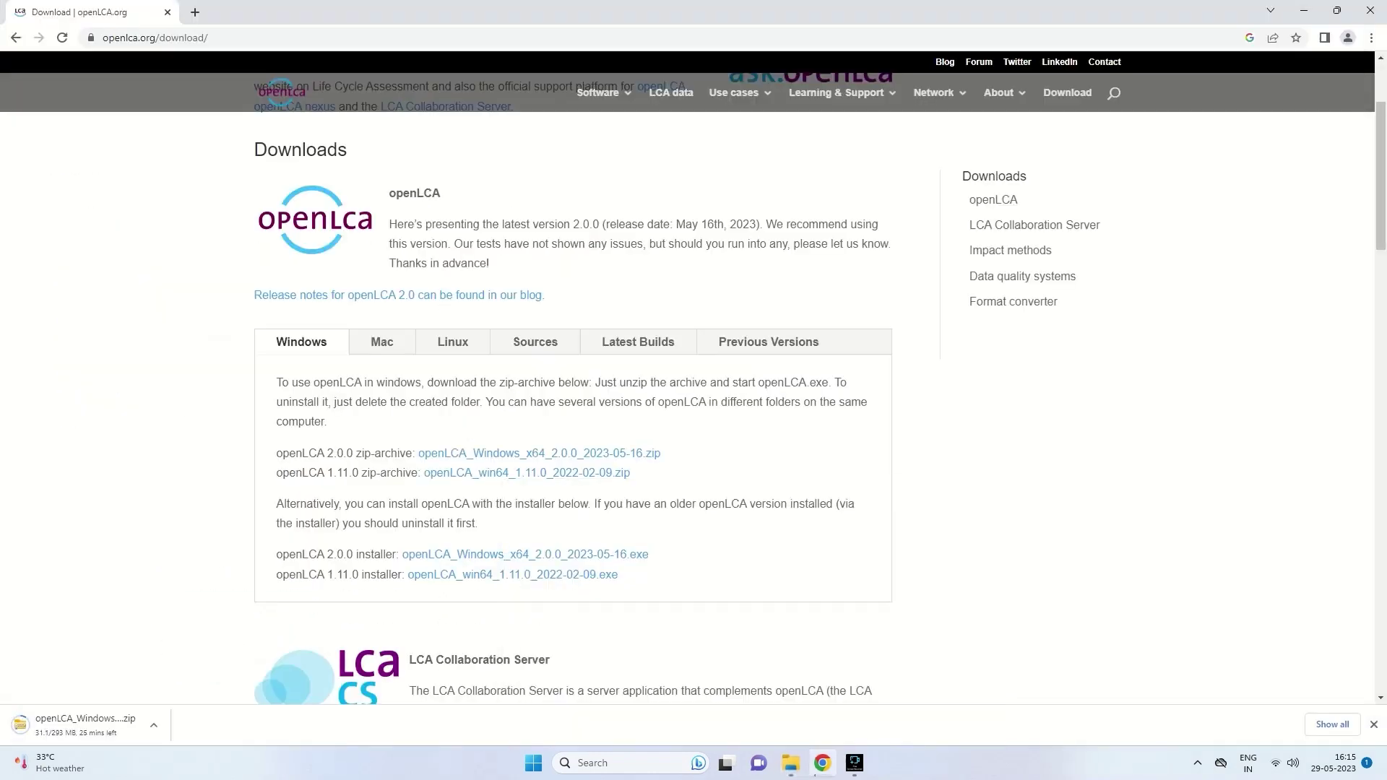
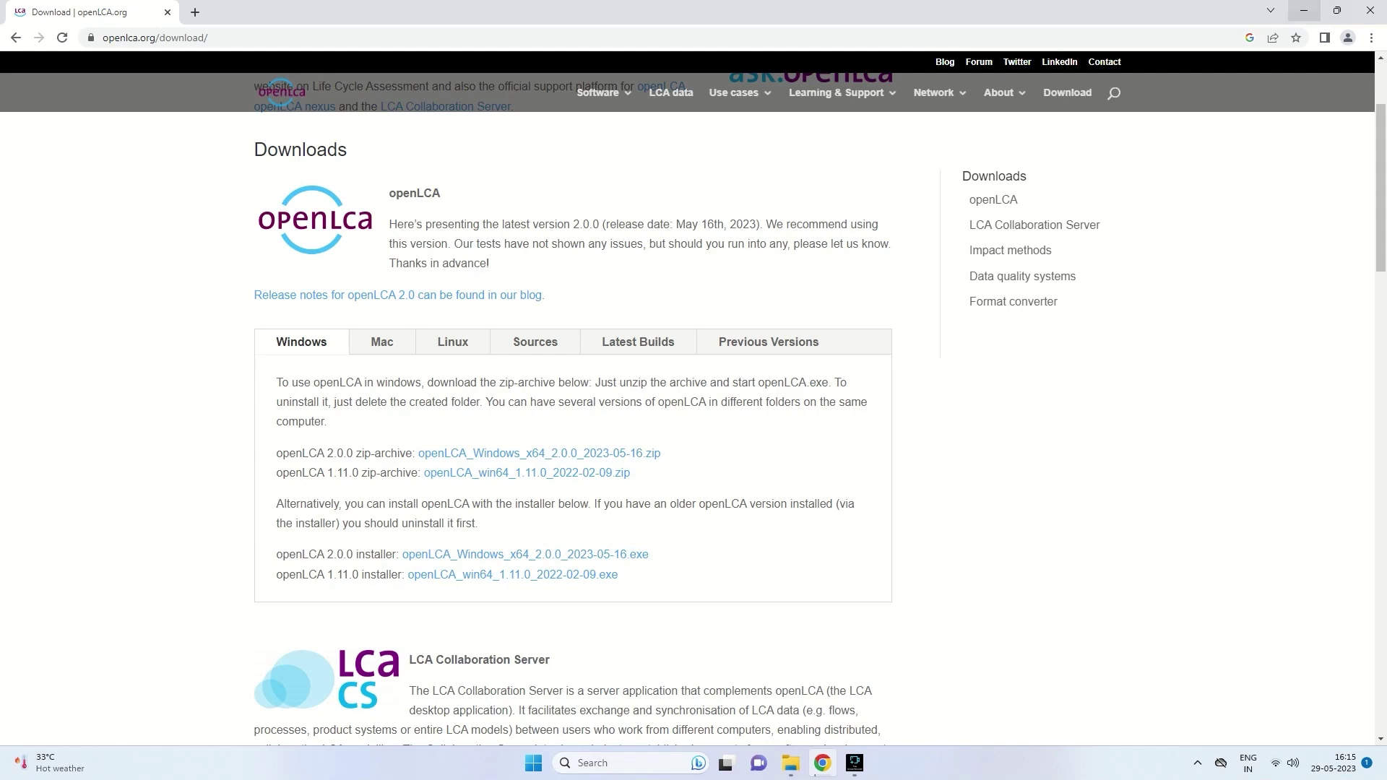
# - Create a new folder named openlca1 on the desktop and move it up near the desktop shortcuts
pyautogui.click(1304, 11)
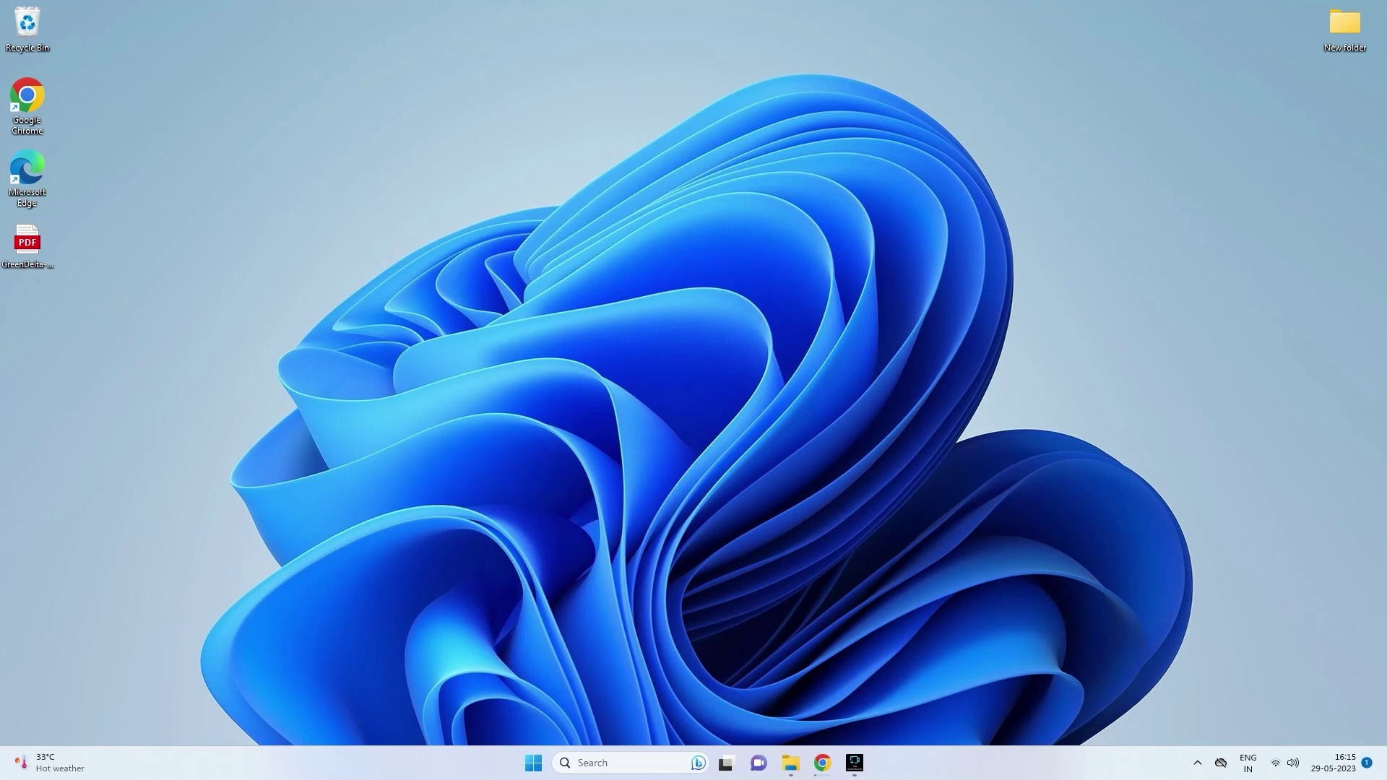
pyautogui.rightClick(182, 268)
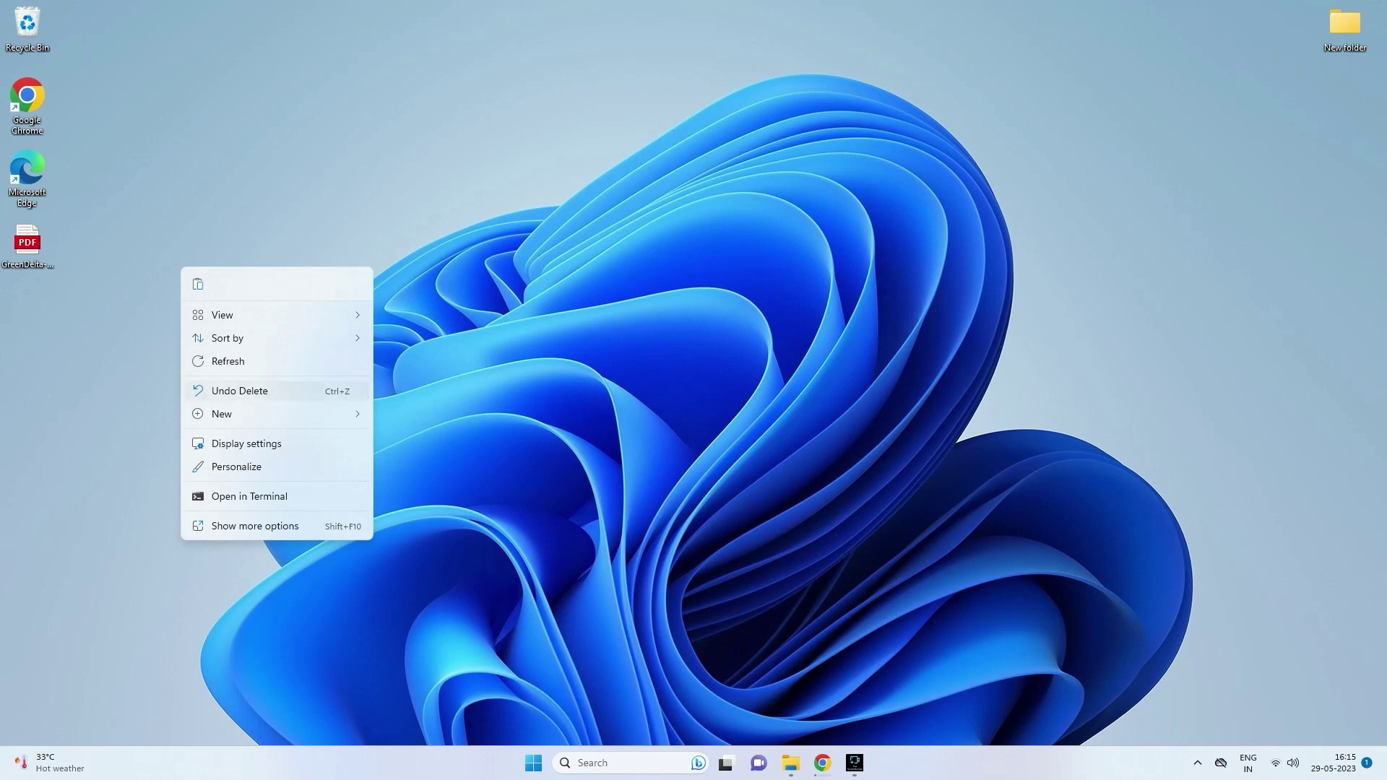
pyautogui.moveTo(282, 414)
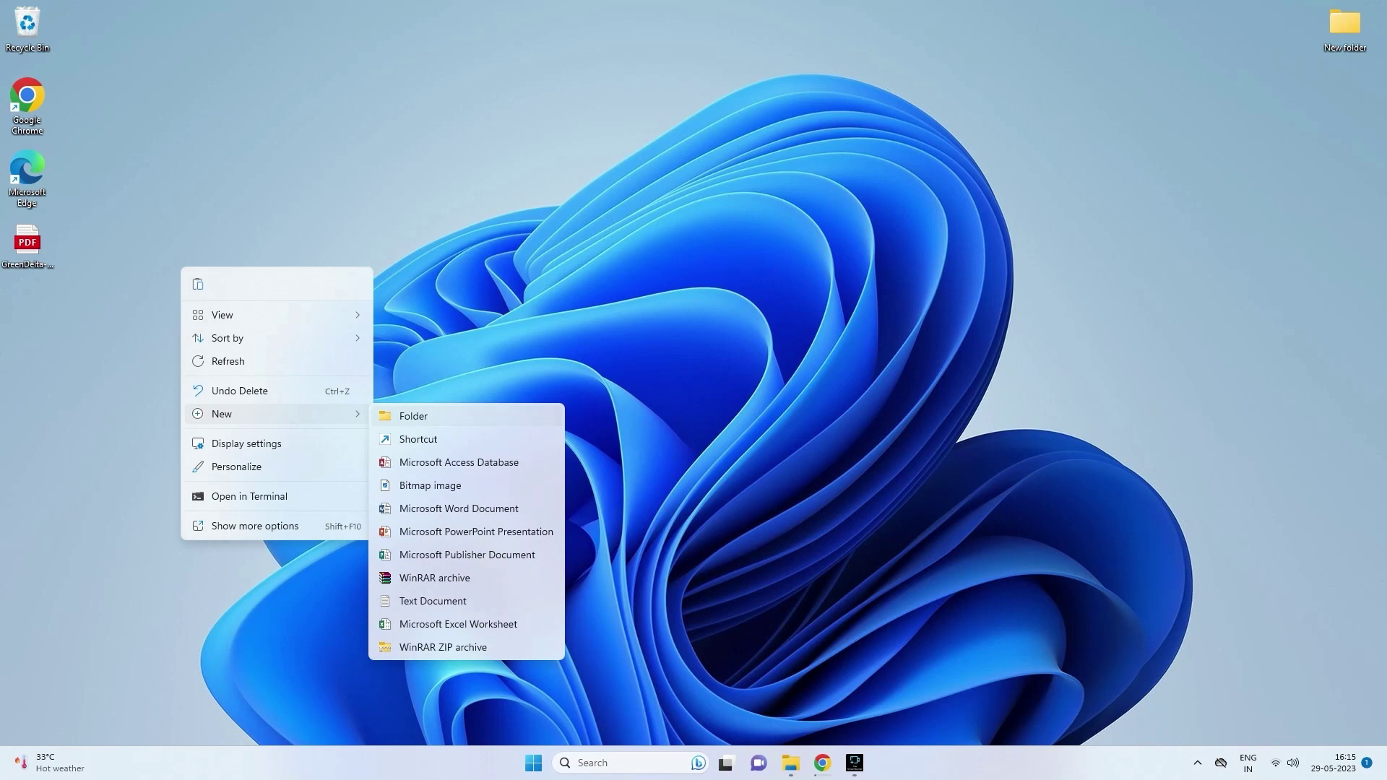
pyautogui.press('Escape')
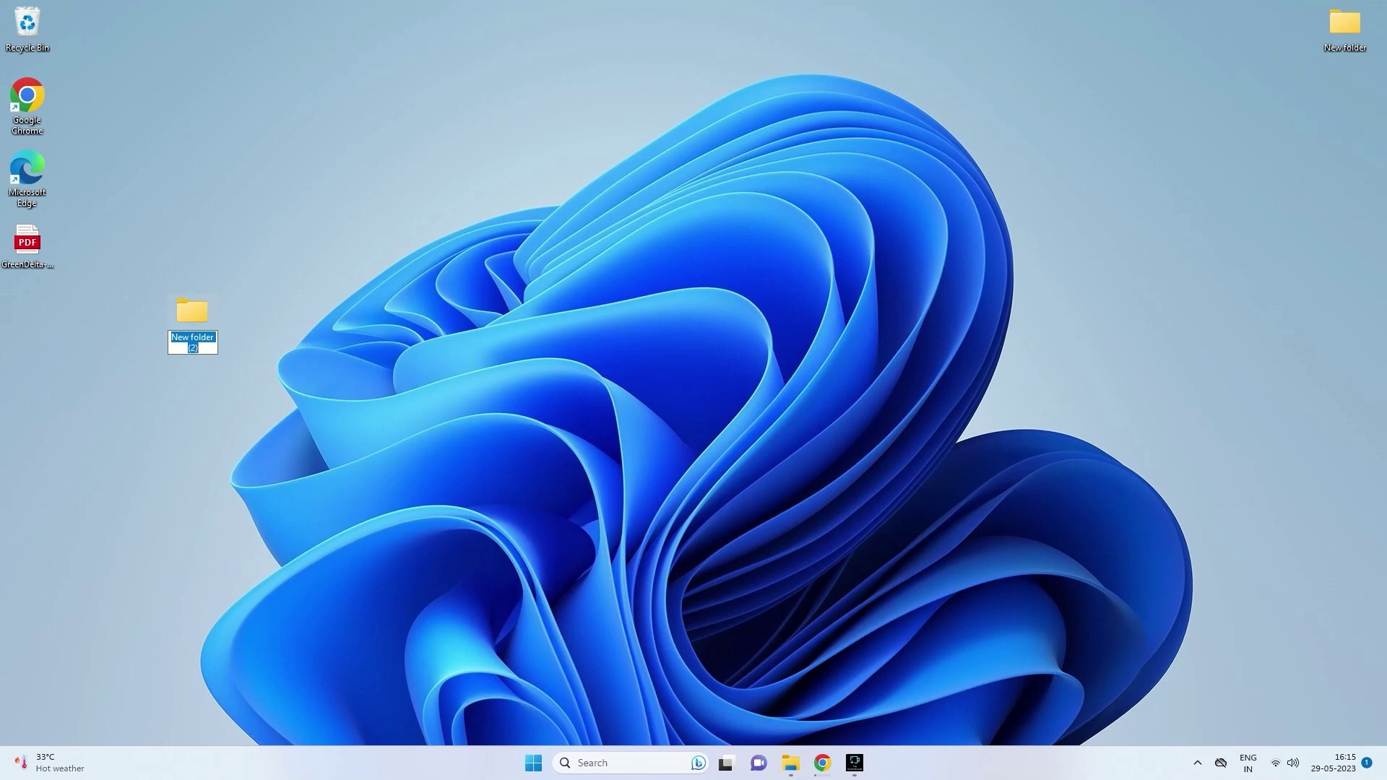
pyautogui.press('Home')
pyautogui.hotkey('ctrl', 'shift', 'Right')
pyautogui.hotkey('ctrl', 'shift', 'Right')
pyautogui.hotkey('ctrl', 'shift', 'Right')
pyautogui.press('BackSpace')
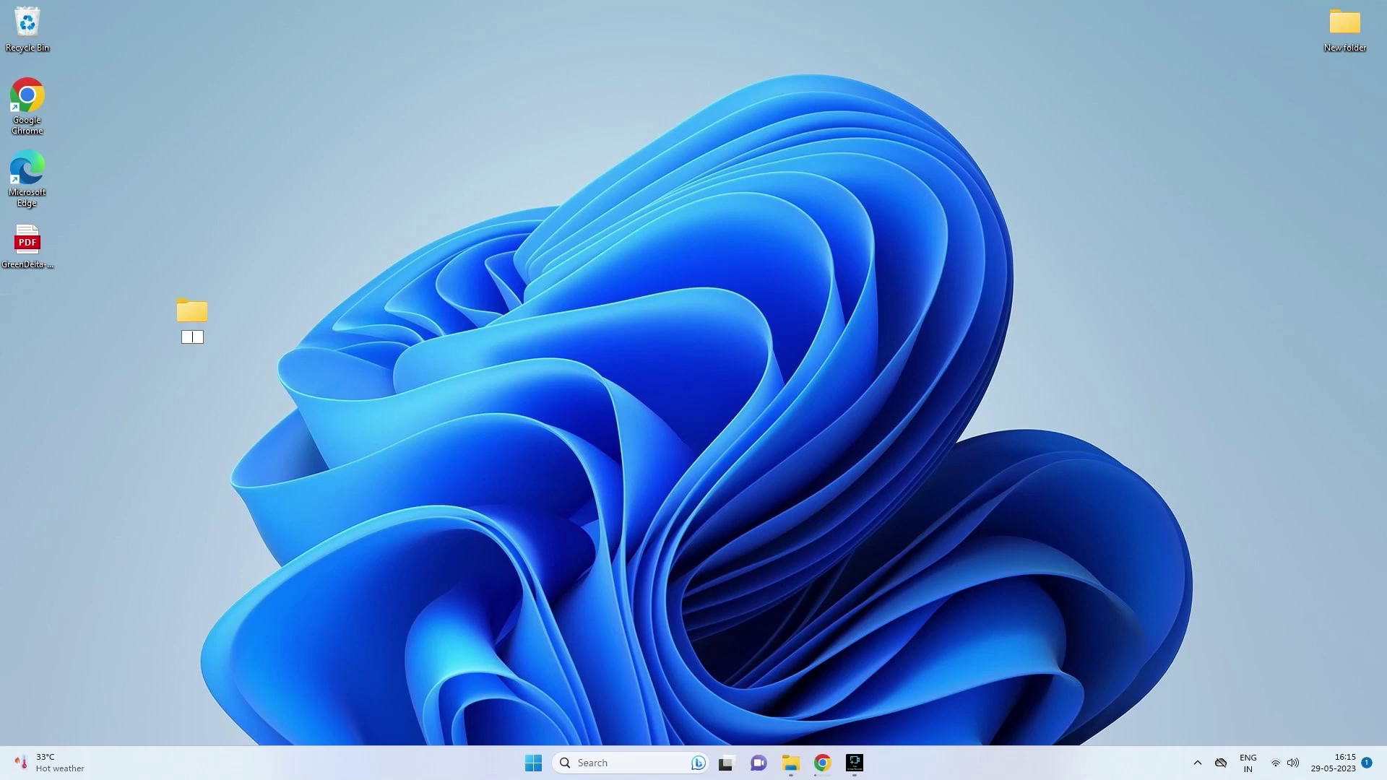
pyautogui.write('openlca')
pyautogui.press('Return')
pyautogui.write('1')
pyautogui.press('Return')
pyautogui.moveTo(192, 311); pyautogui.dragTo(182, 169)
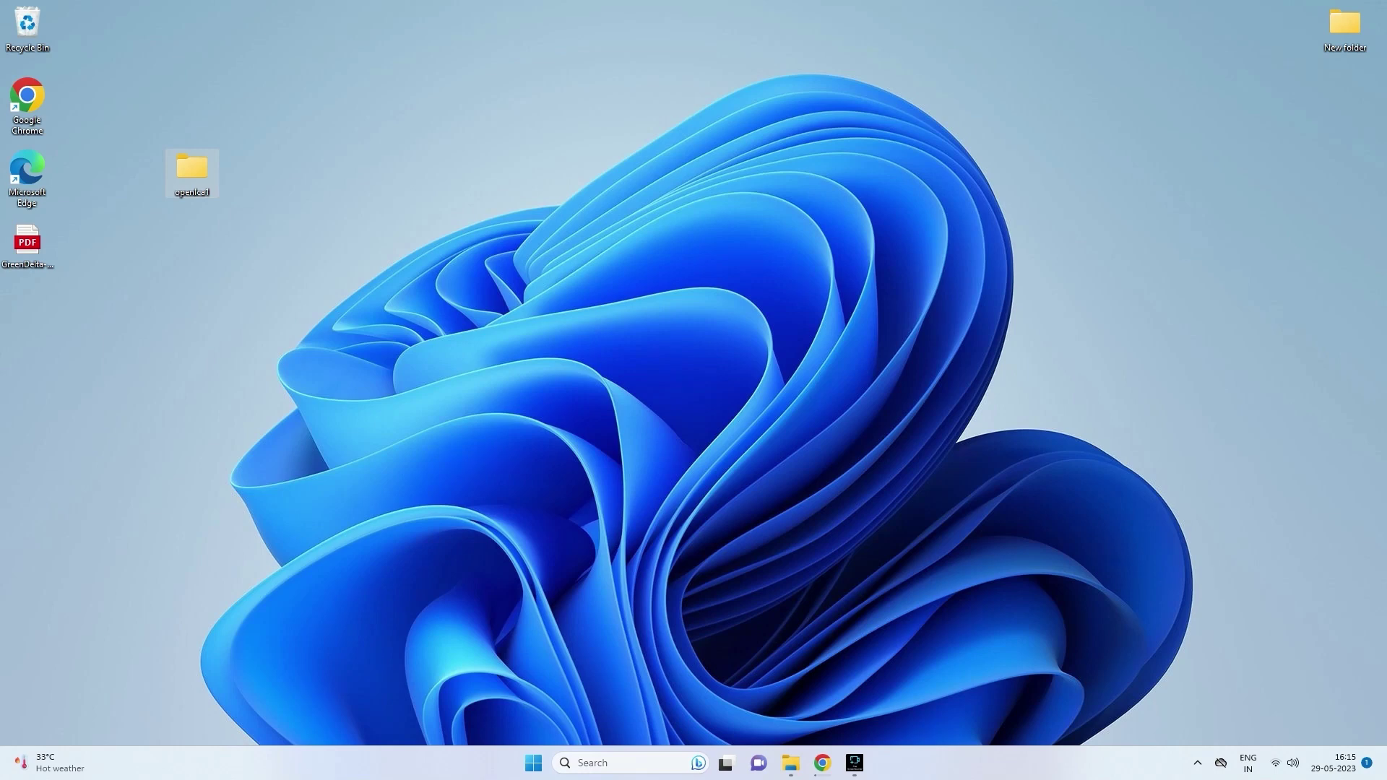
# - Switch to File Explorer and extract openLCA_Windows_x64_2.0.0_2023-05-16 from Downloads into the openlca1 folder on the desktop
pyautogui.moveTo(791, 763)
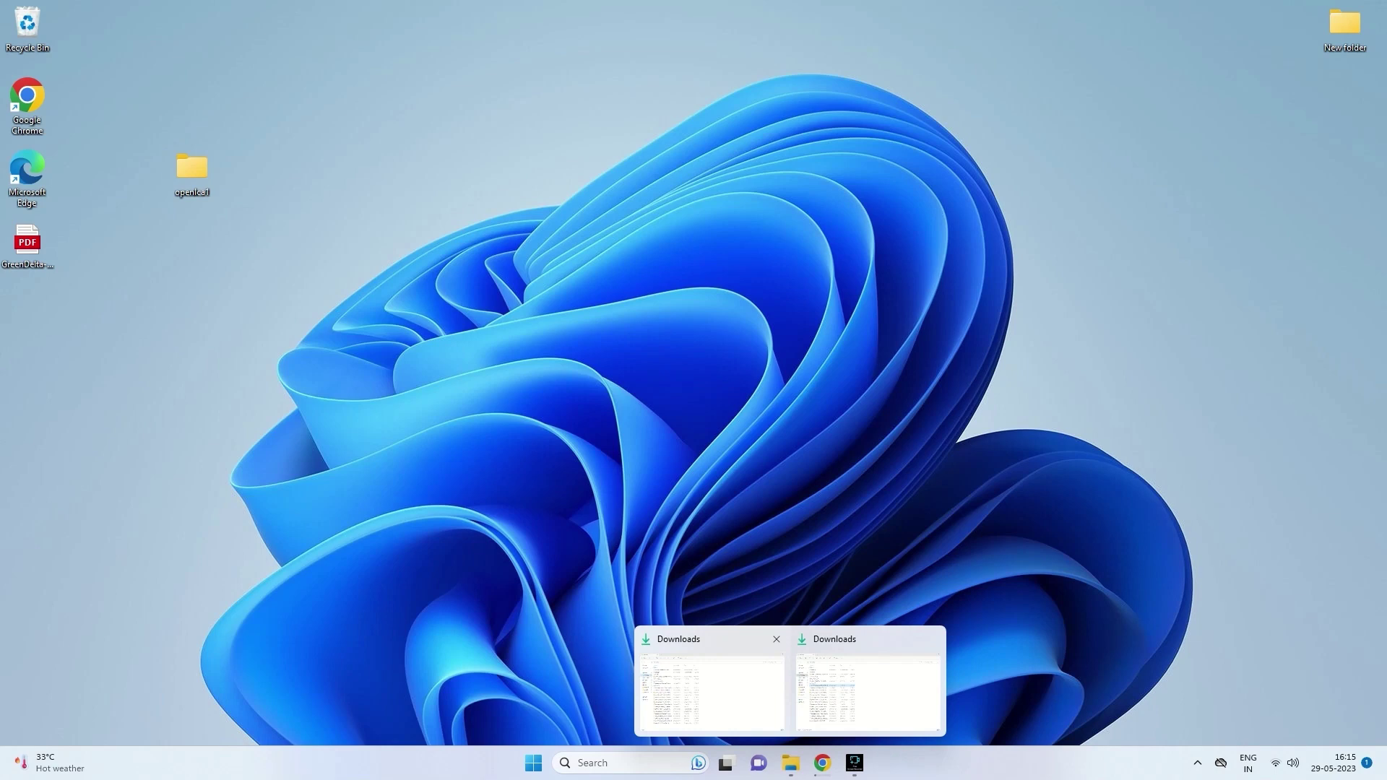
pyautogui.click(712, 692)
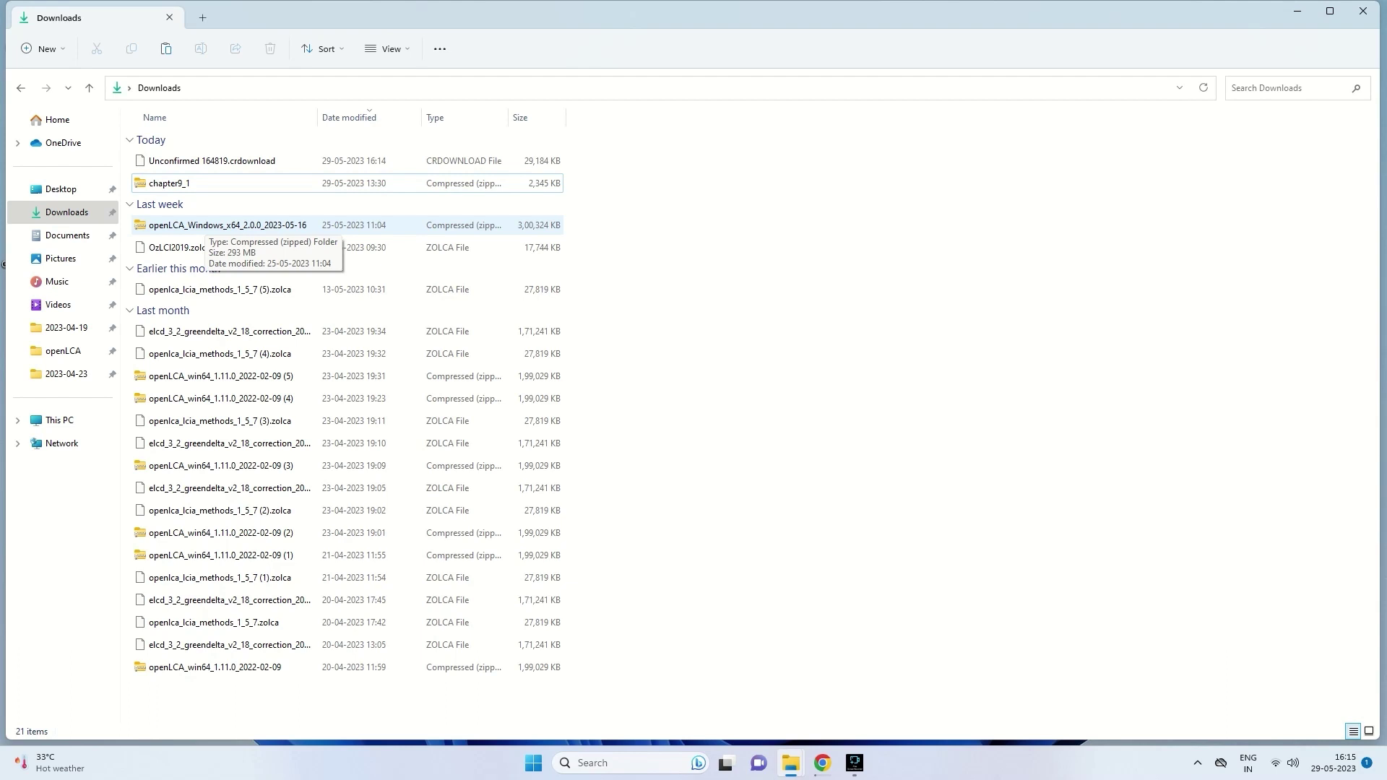
pyautogui.rightClick(207, 226)
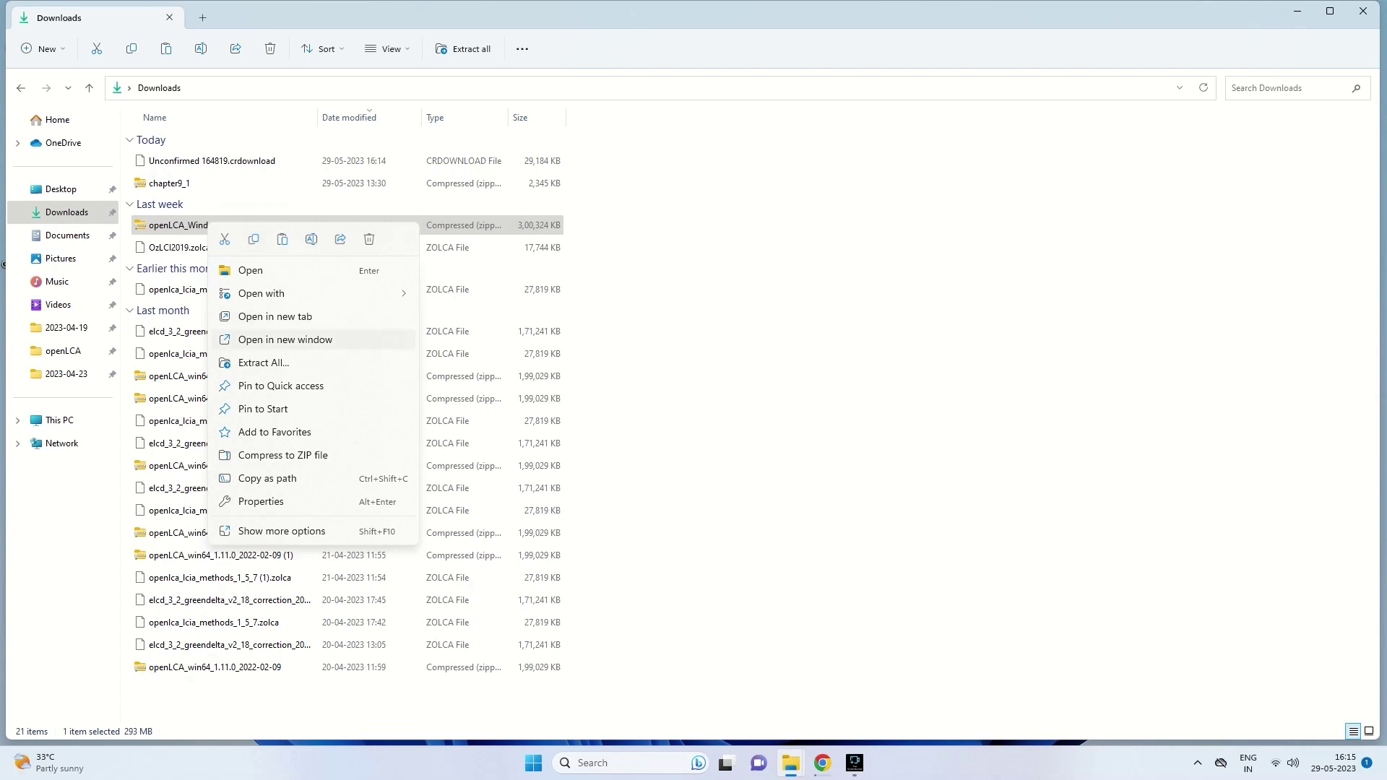
pyautogui.press('Return')
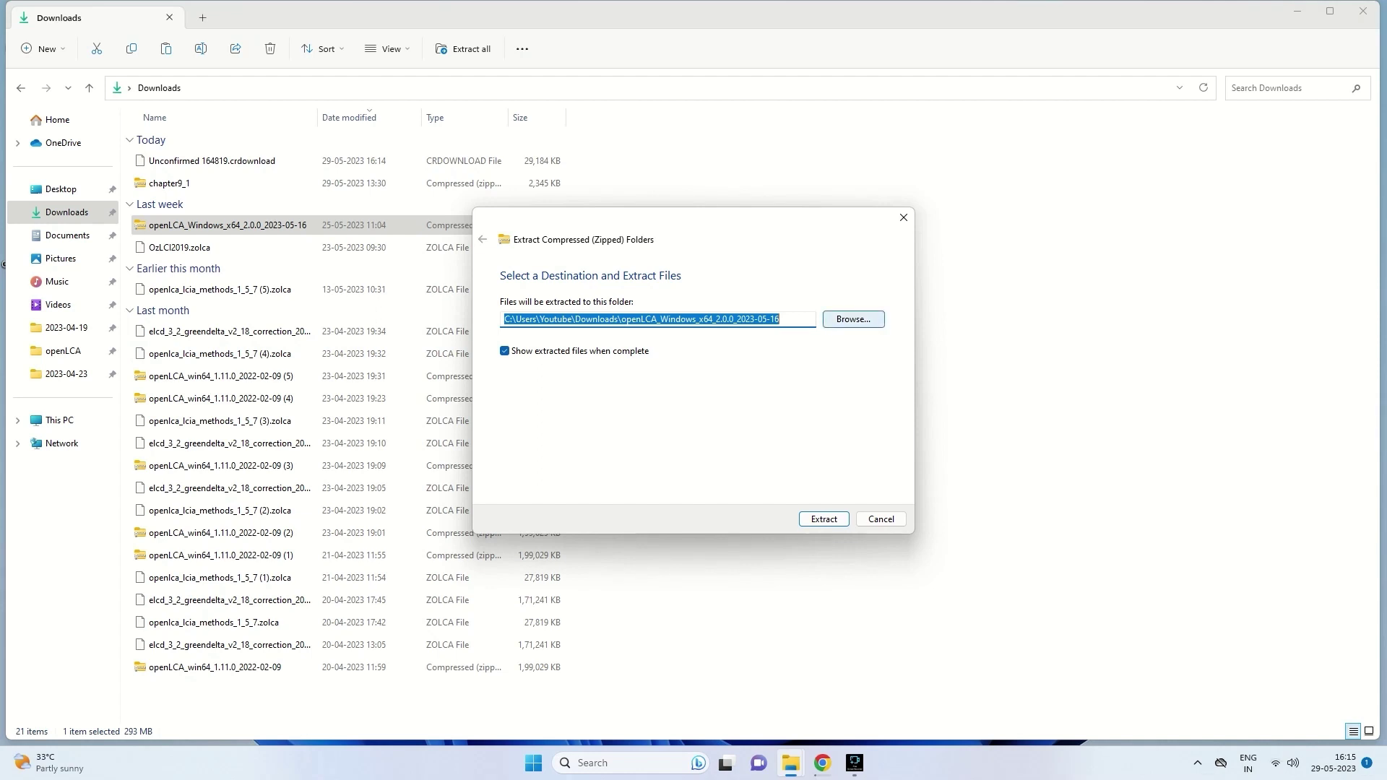
pyautogui.press('Tab')
pyautogui.press('Return')
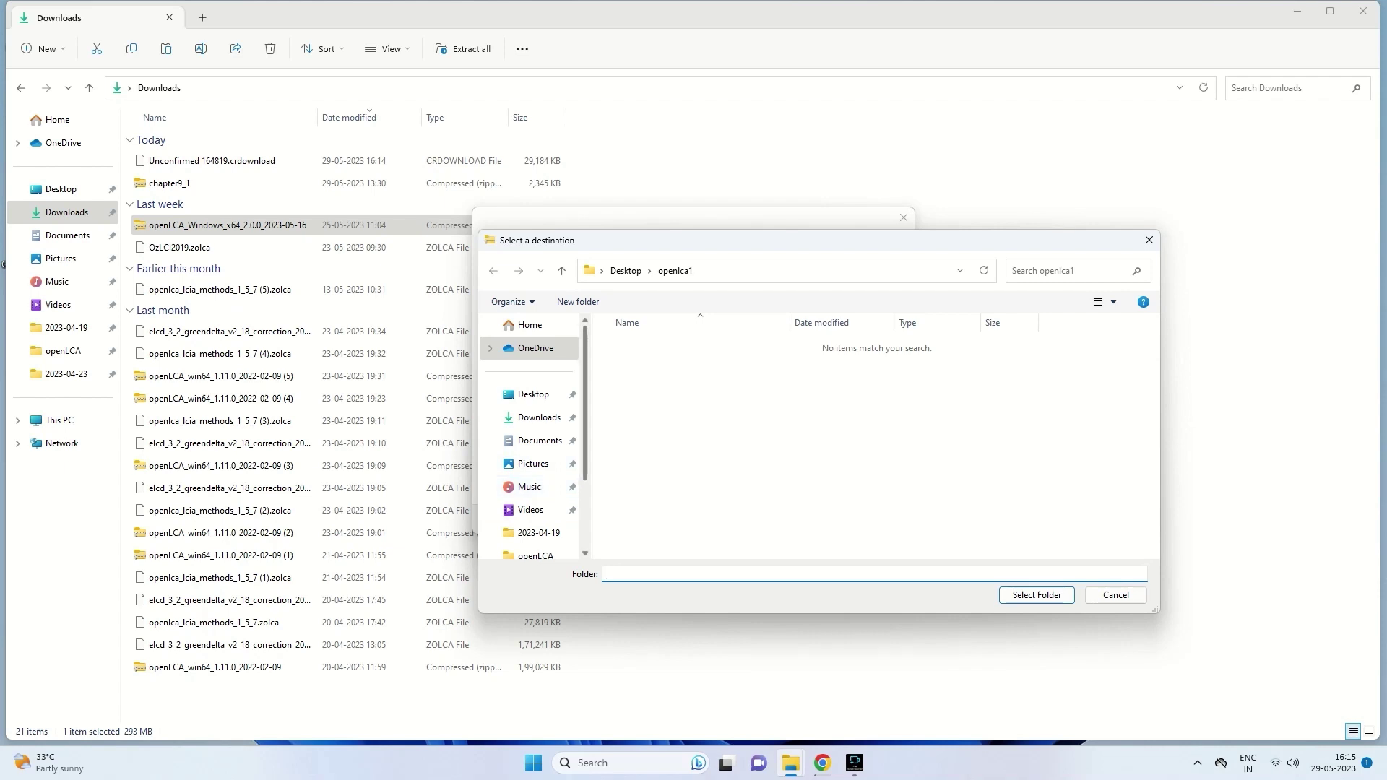
pyautogui.scroll(-1, 534, 348)
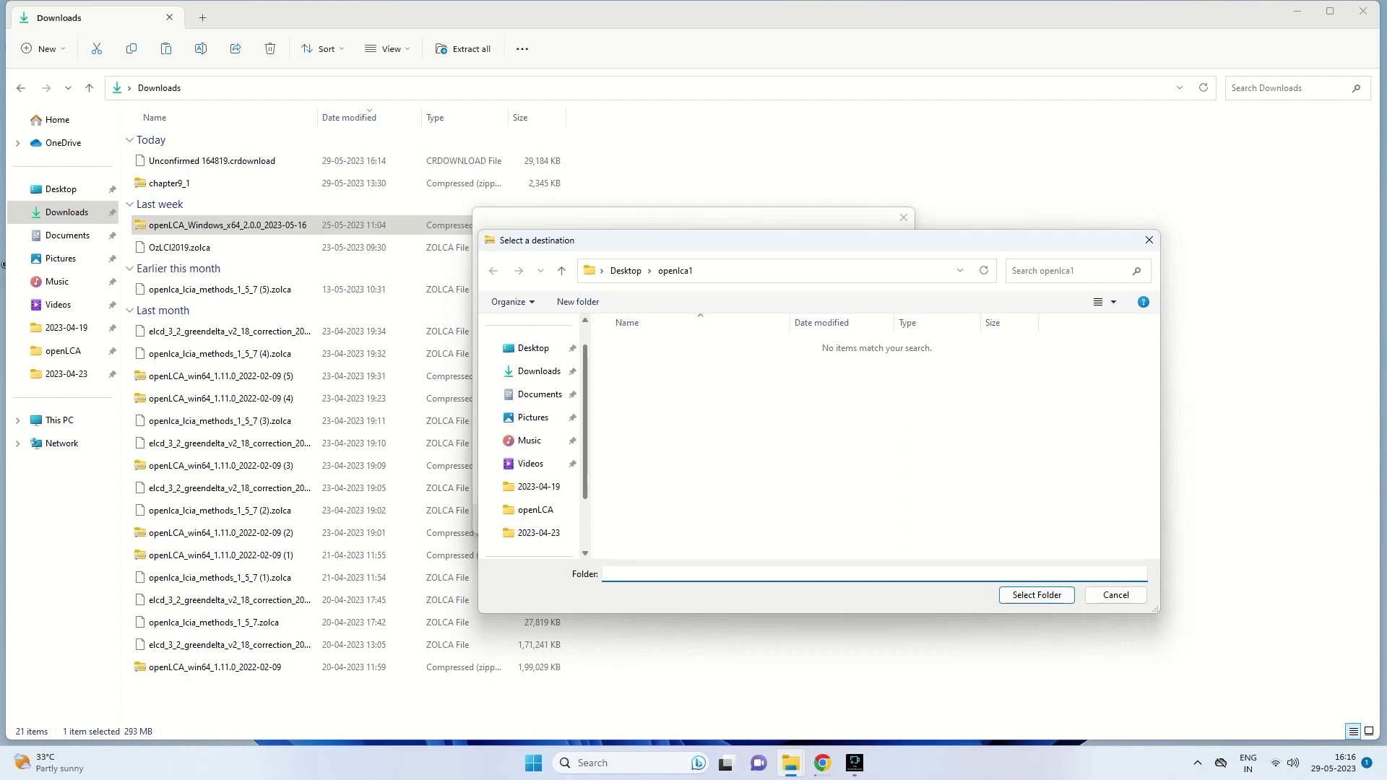
pyautogui.scroll(1, 535, 348)
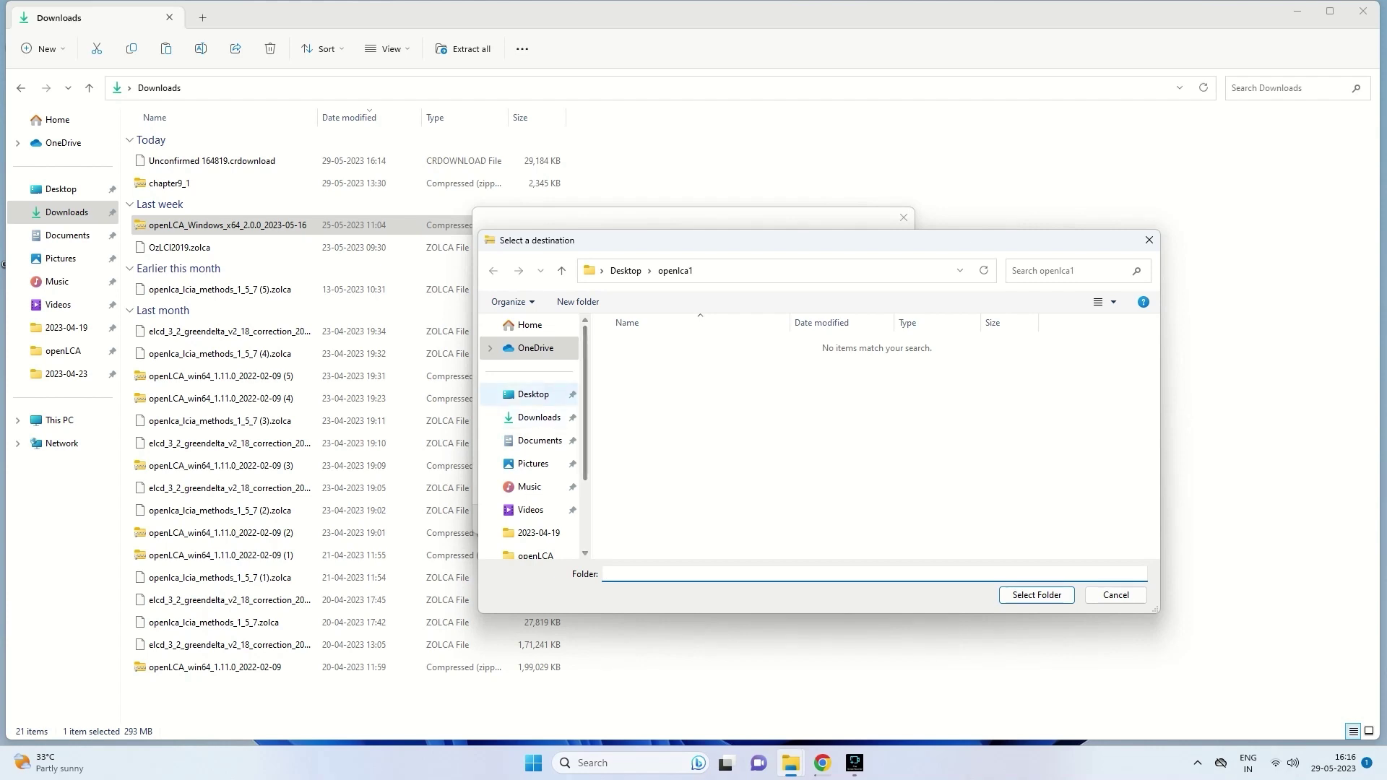
pyautogui.click(533, 393)
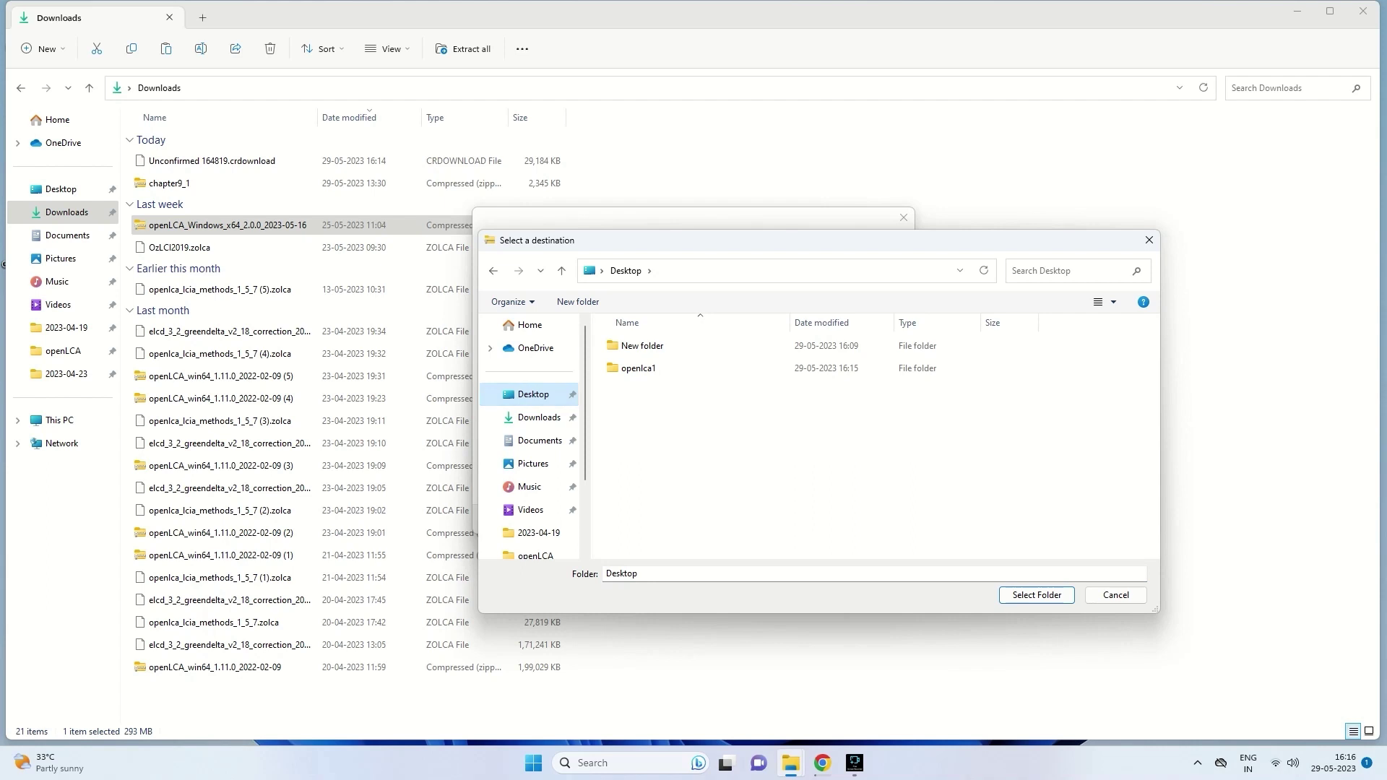
pyautogui.click(639, 367)
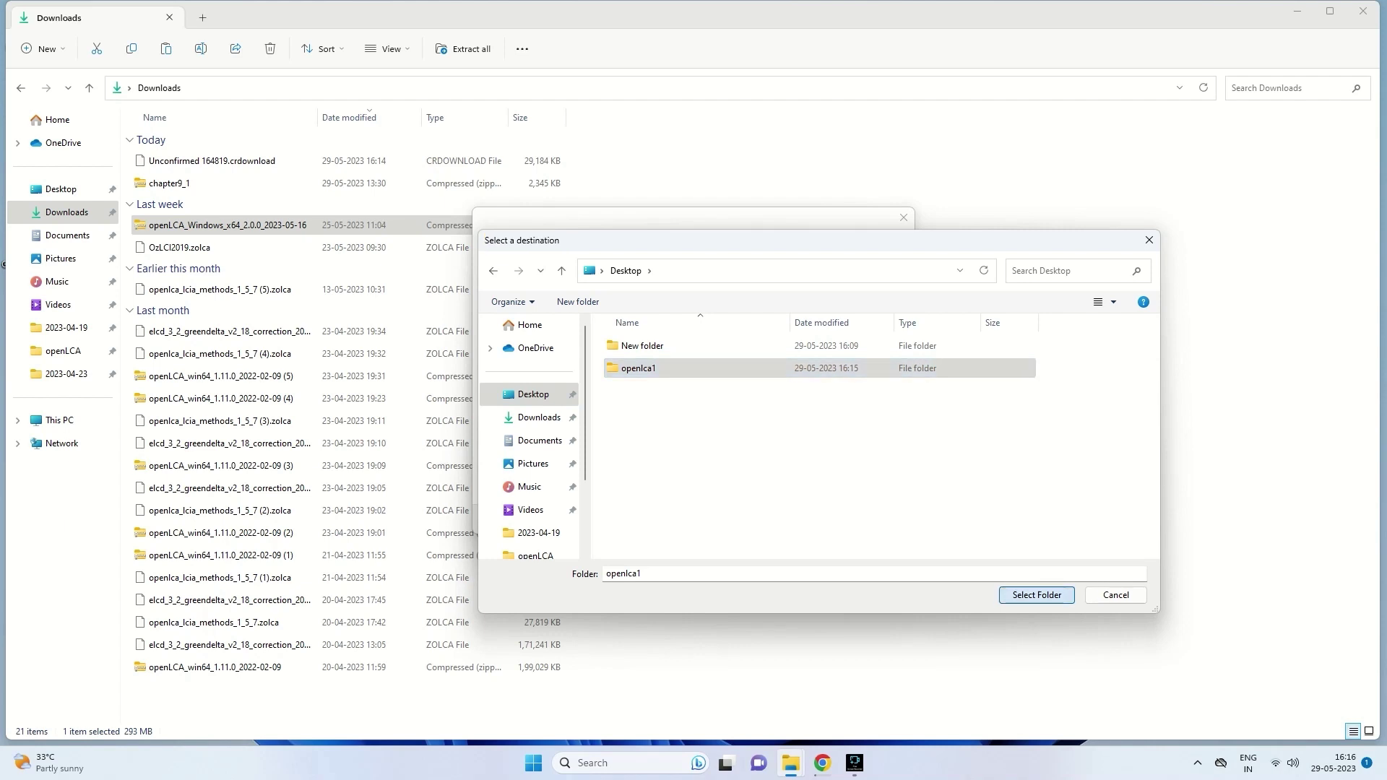
pyautogui.press('Return')
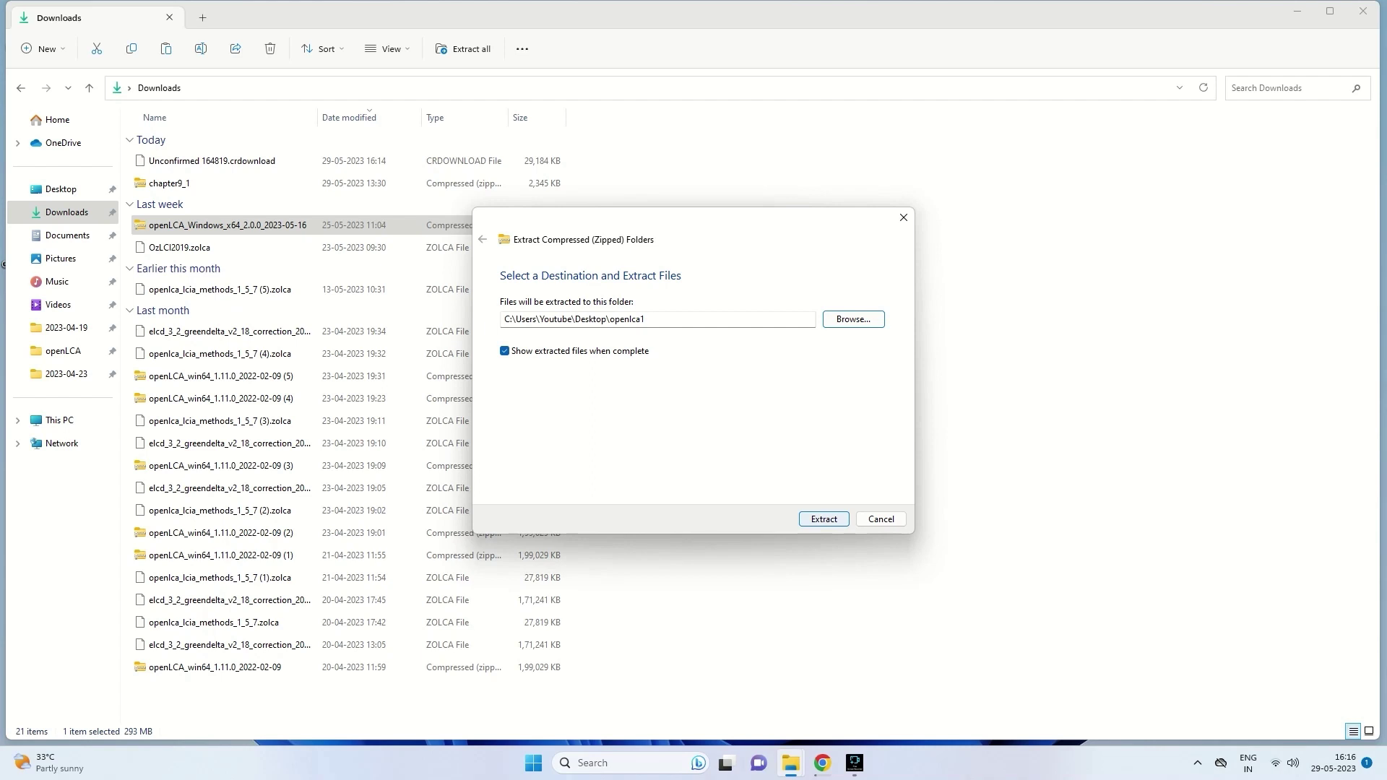
pyautogui.press('Return')
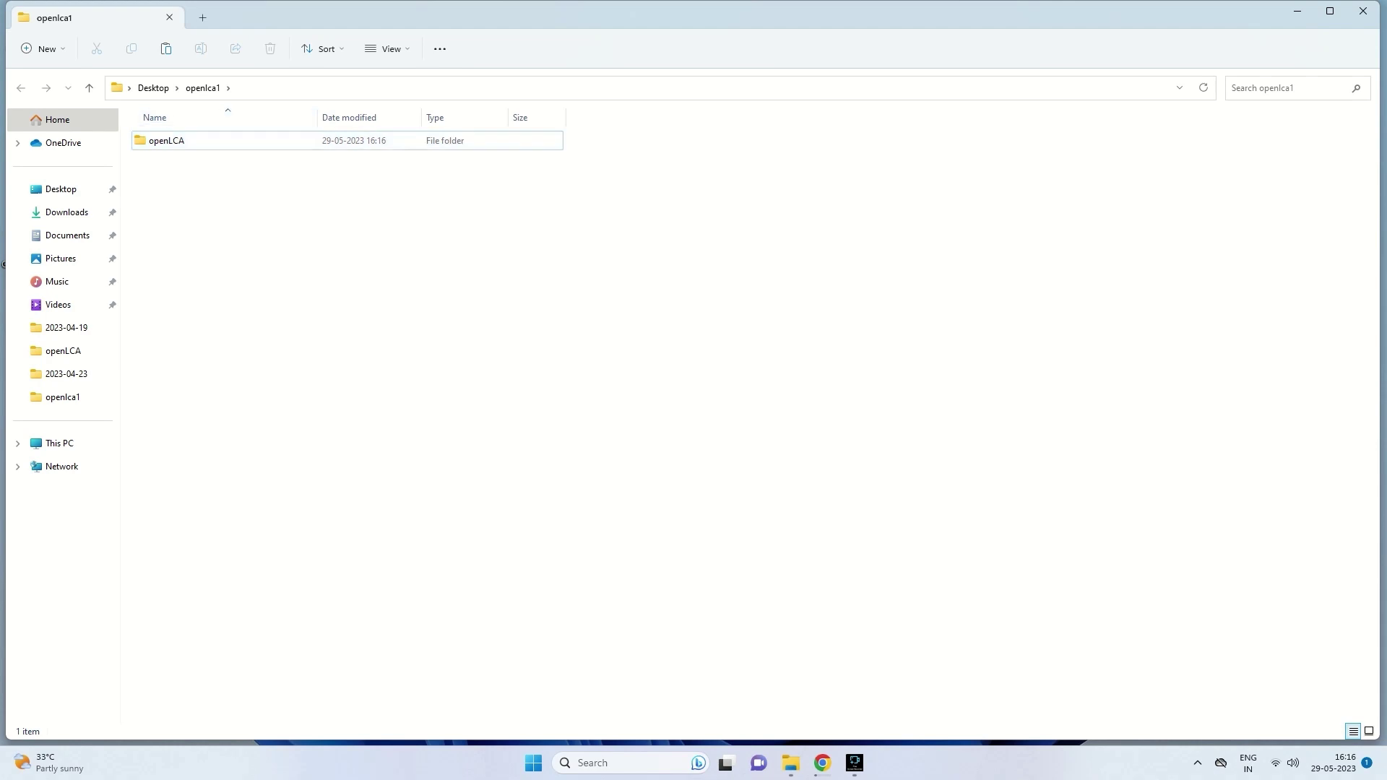
# - Open the extracted openLCA folder inside openlca1 and locate the openLCA application file
pyautogui.press('Return')
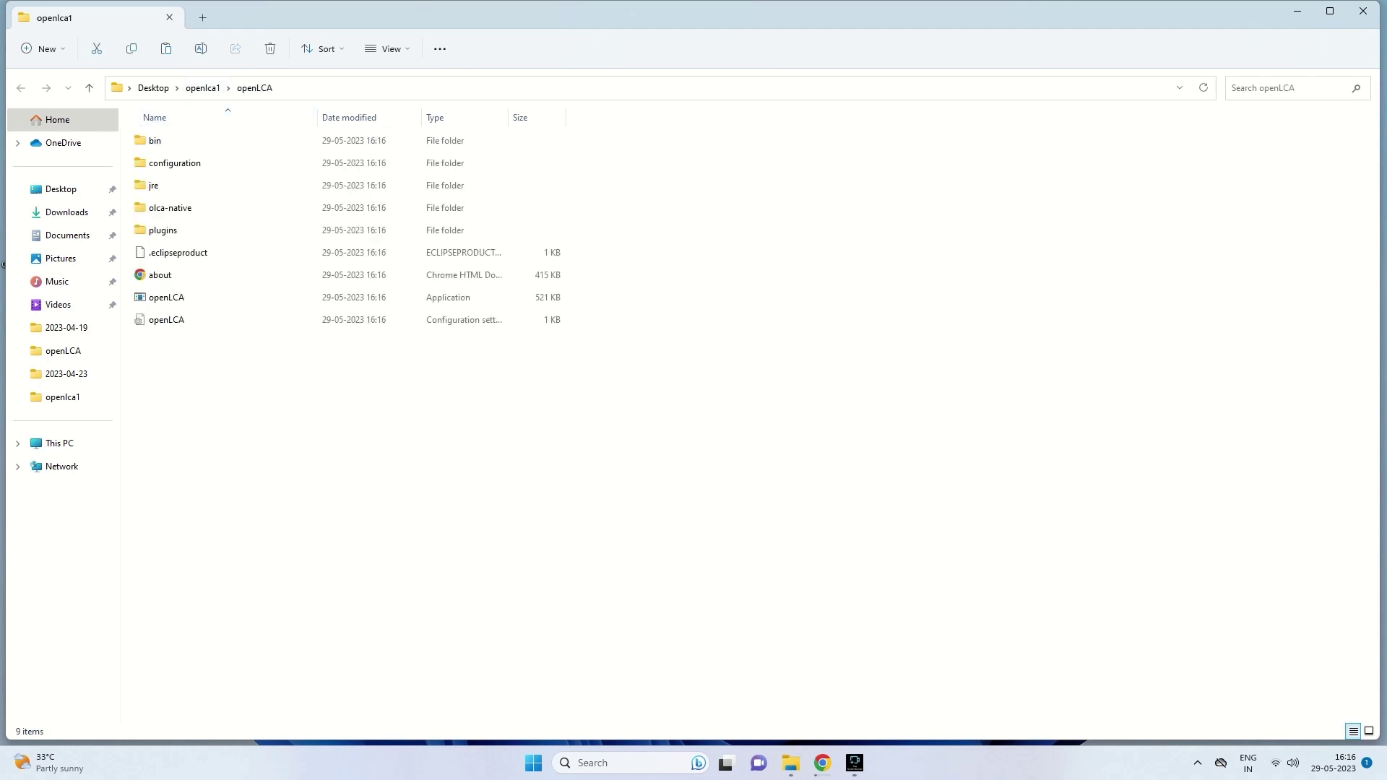
pyautogui.press('o')
pyautogui.press('p')
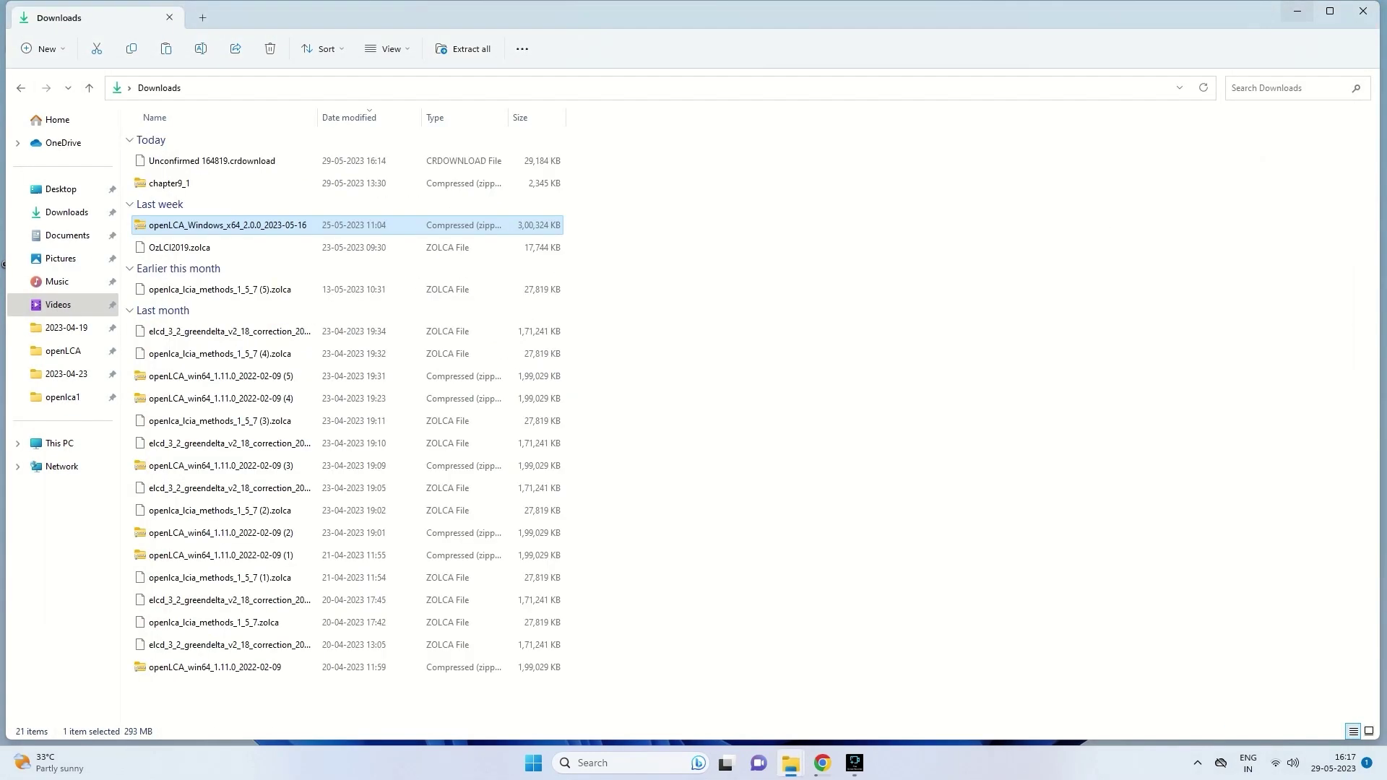
# - Switch to Chrome and open the Nexus link for newer openLCA LCIA methods under Impact methods on the download page
pyautogui.press('super+d')
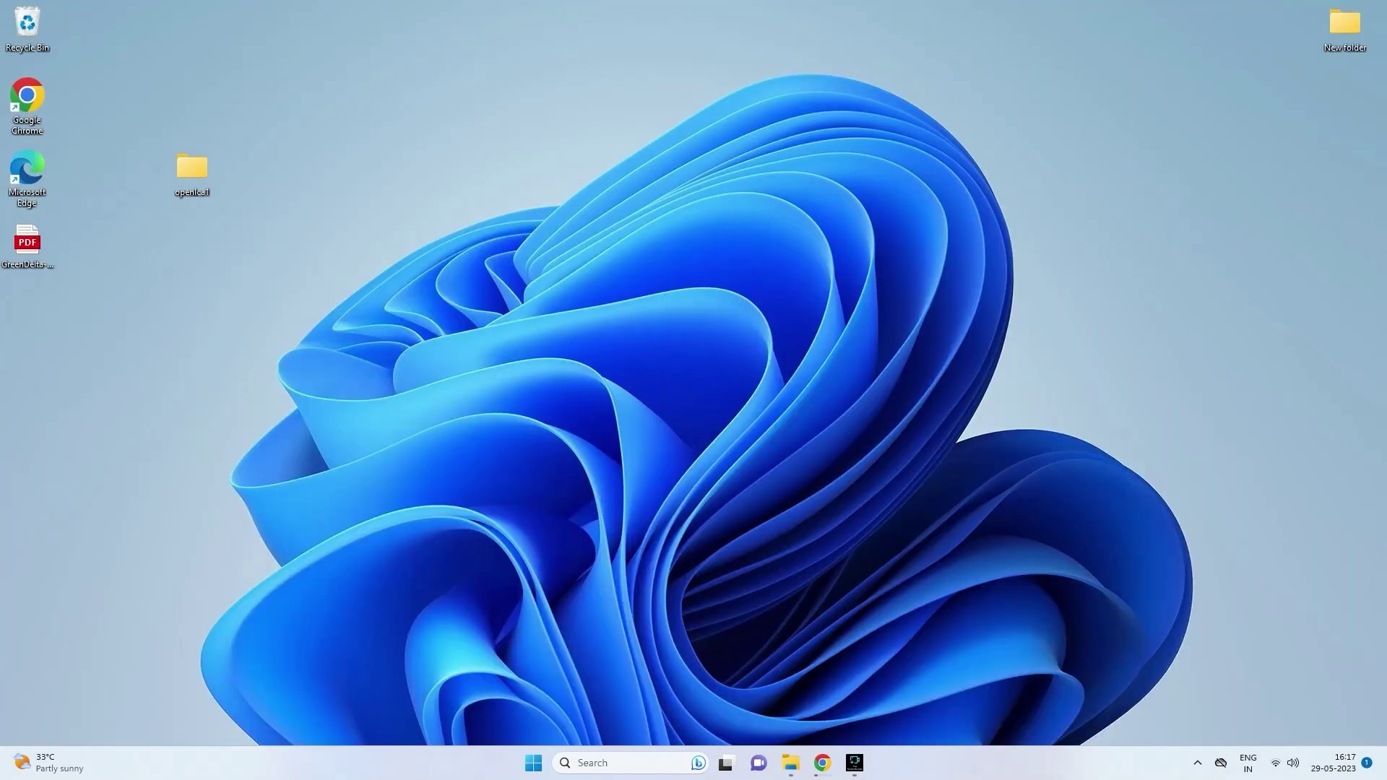
pyautogui.click(823, 763)
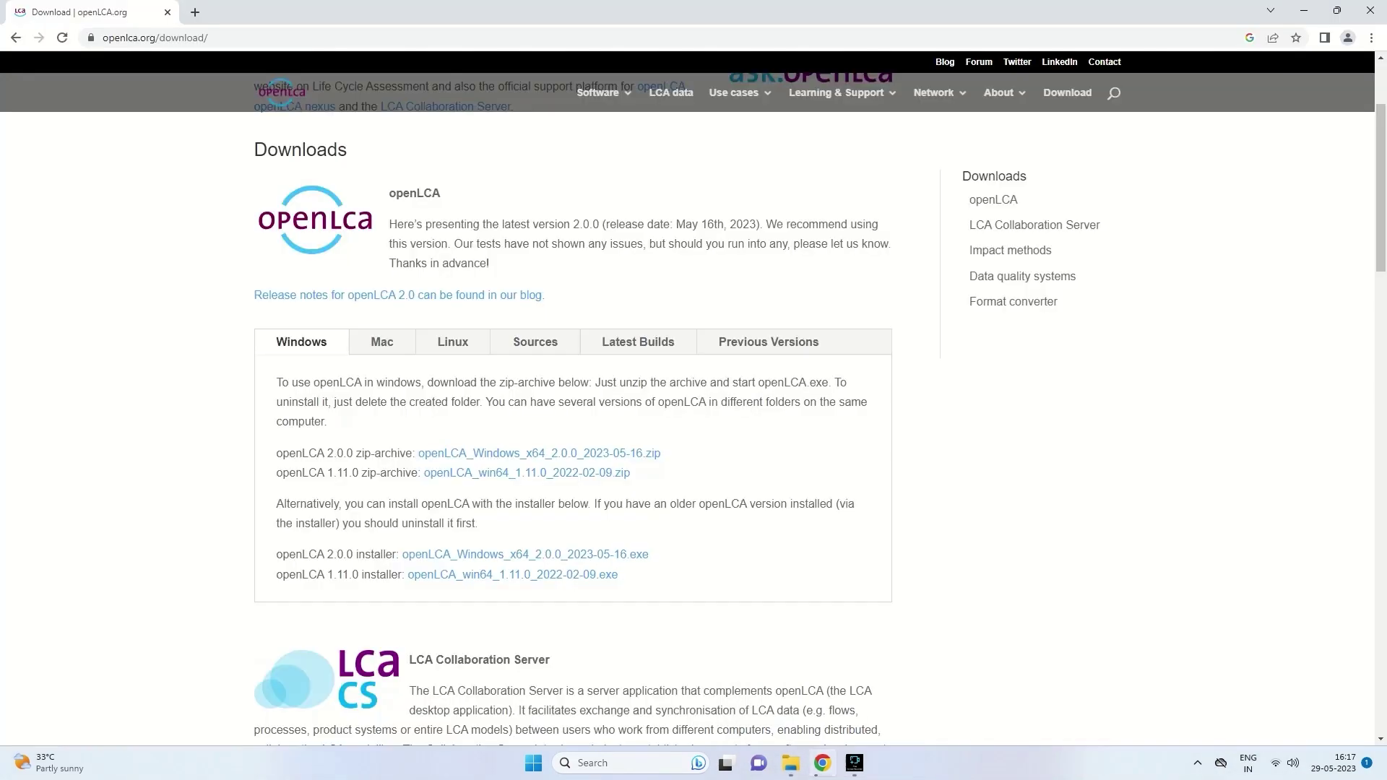
pyautogui.scroll(-3, 814, 408)
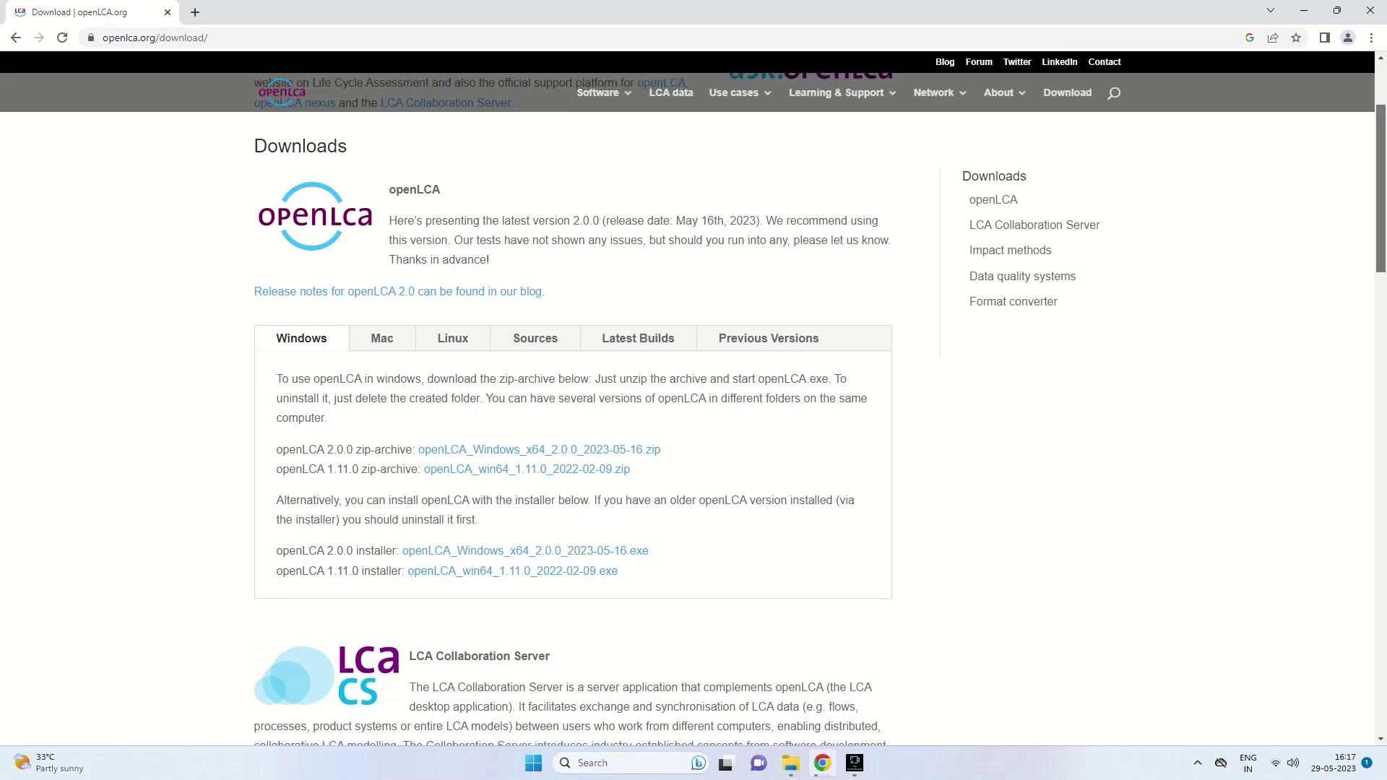
pyautogui.scroll(-9, 813, 408)
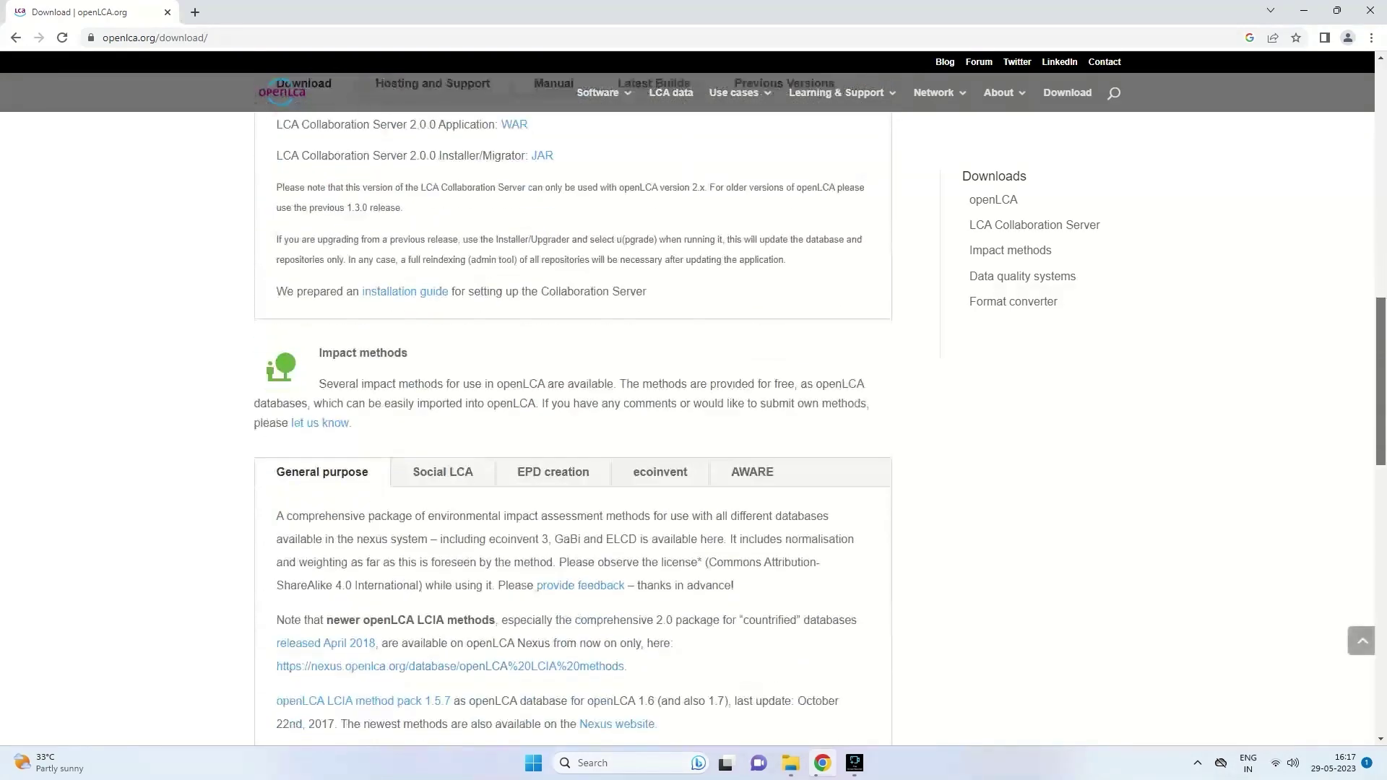
pyautogui.scroll(-2, 813, 408)
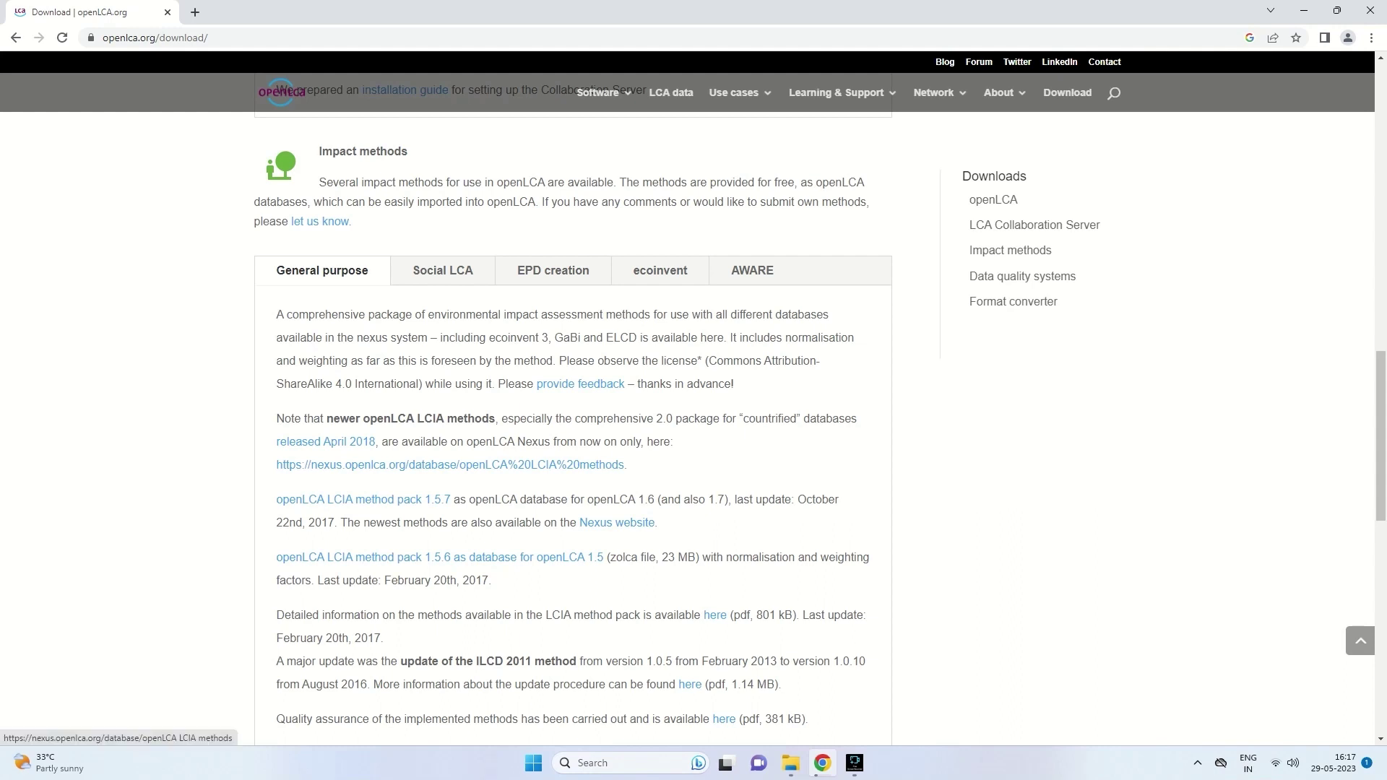
pyautogui.click(449, 465)
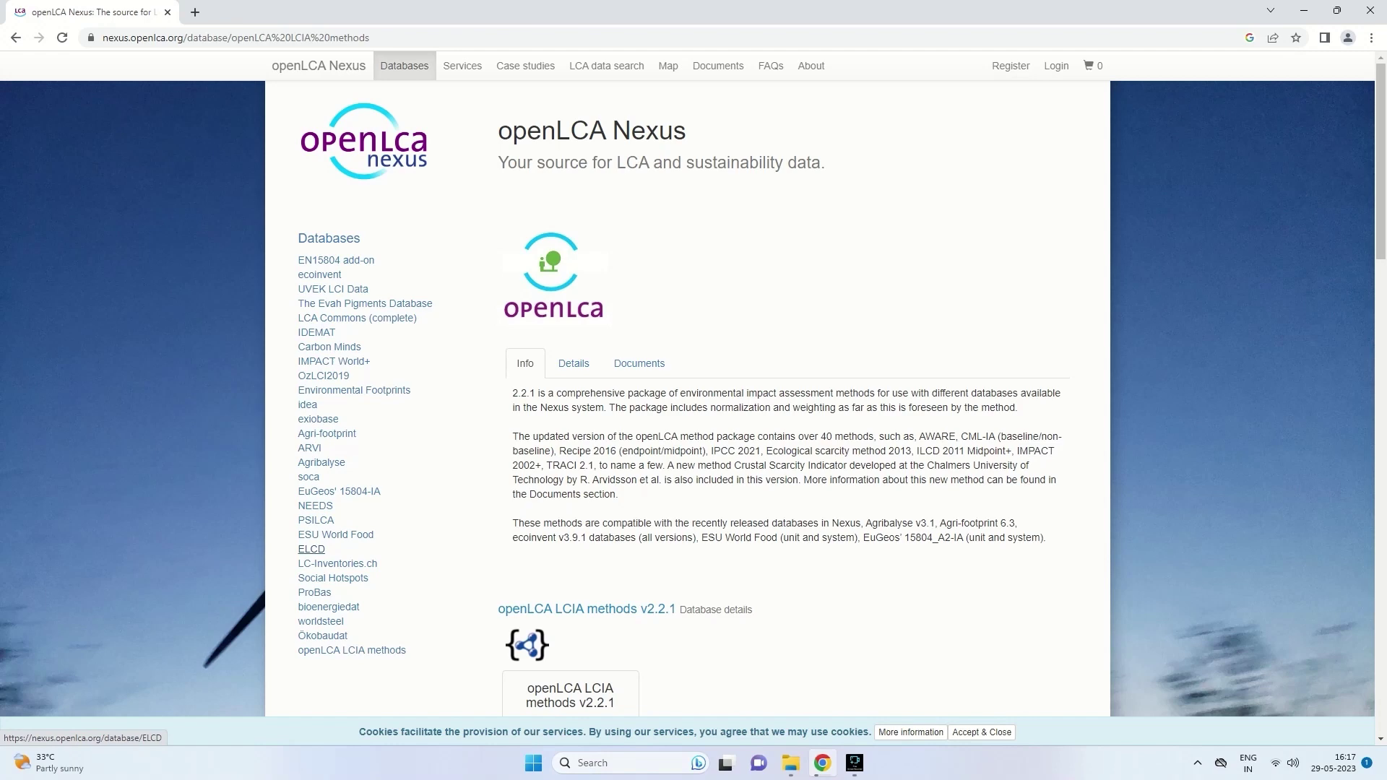
# - Open the ELCD database page on openLCA Nexus, go to its downloads, and log in with the saved account credentials
pyautogui.click(312, 549)
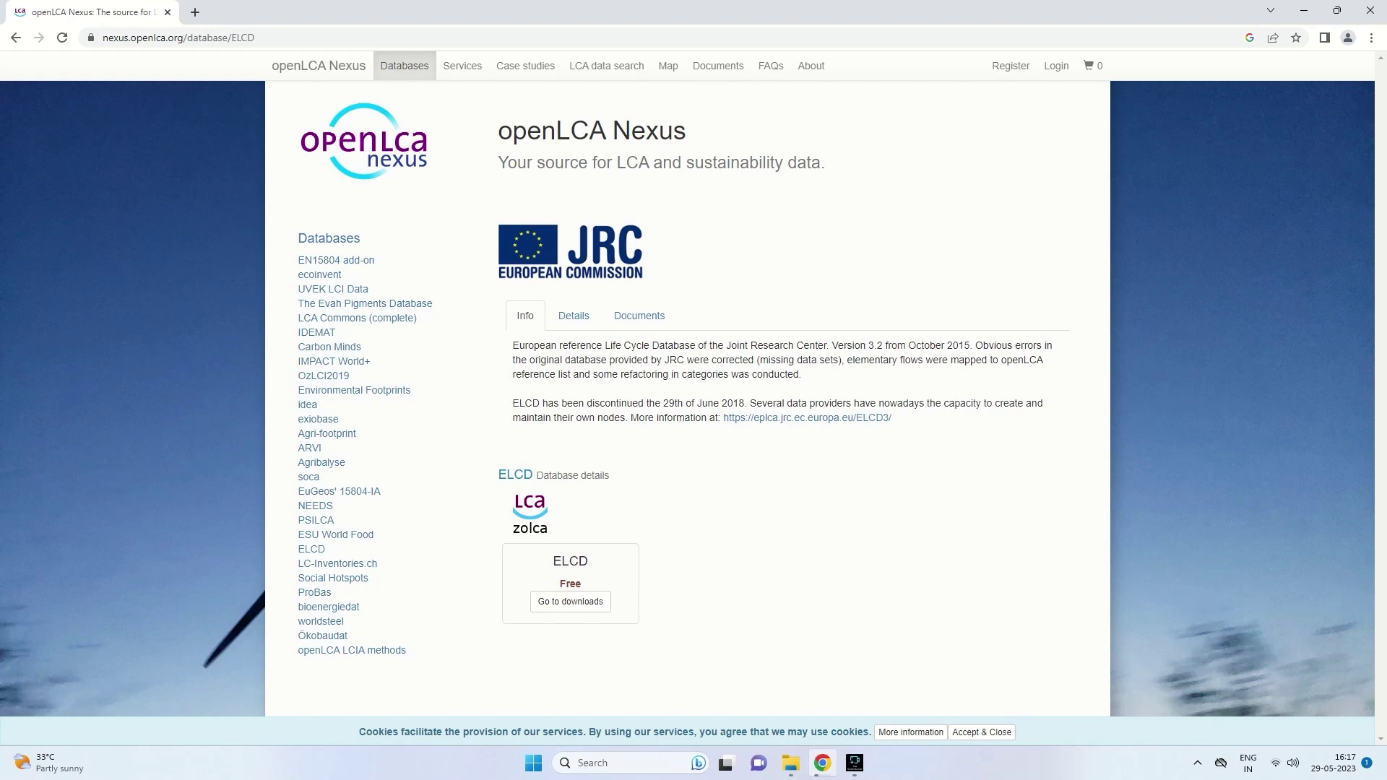
pyautogui.click(569, 601)
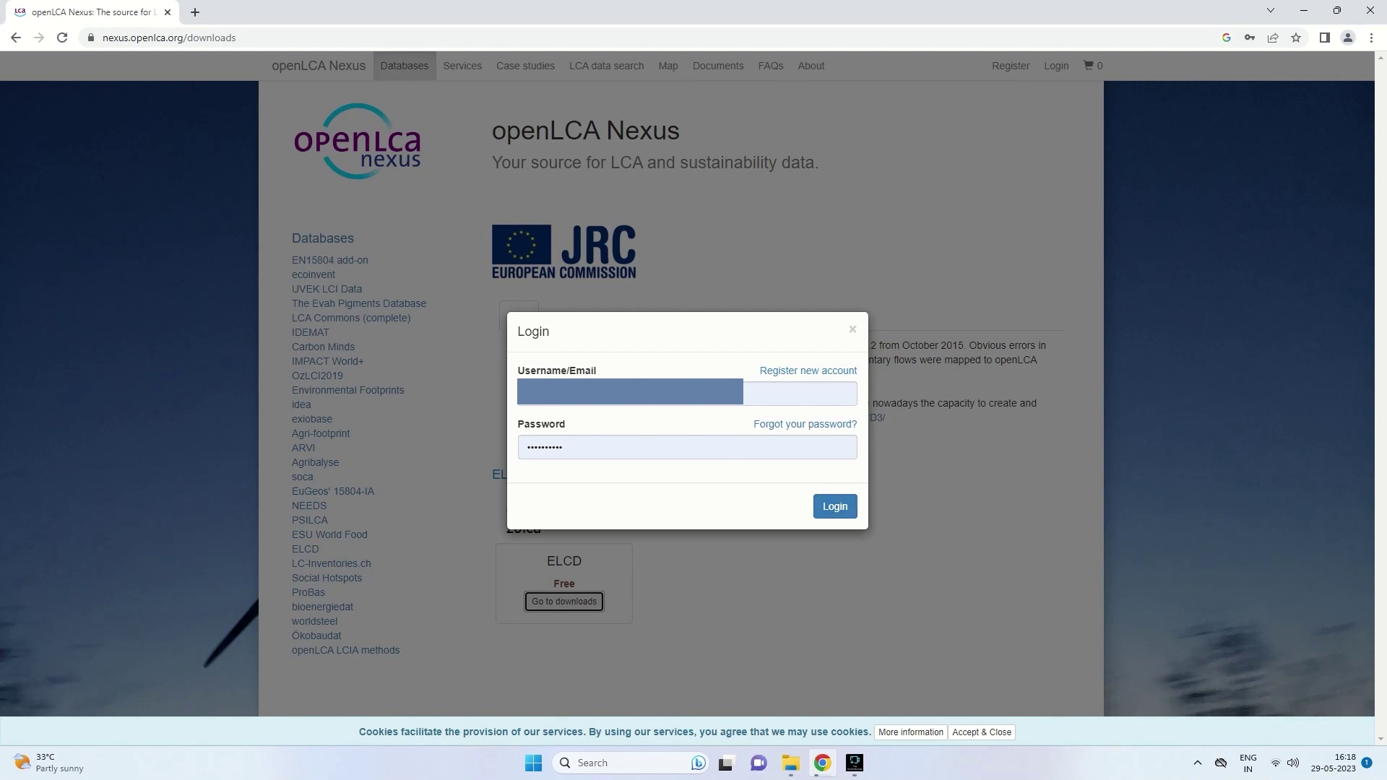
pyautogui.click(835, 507)
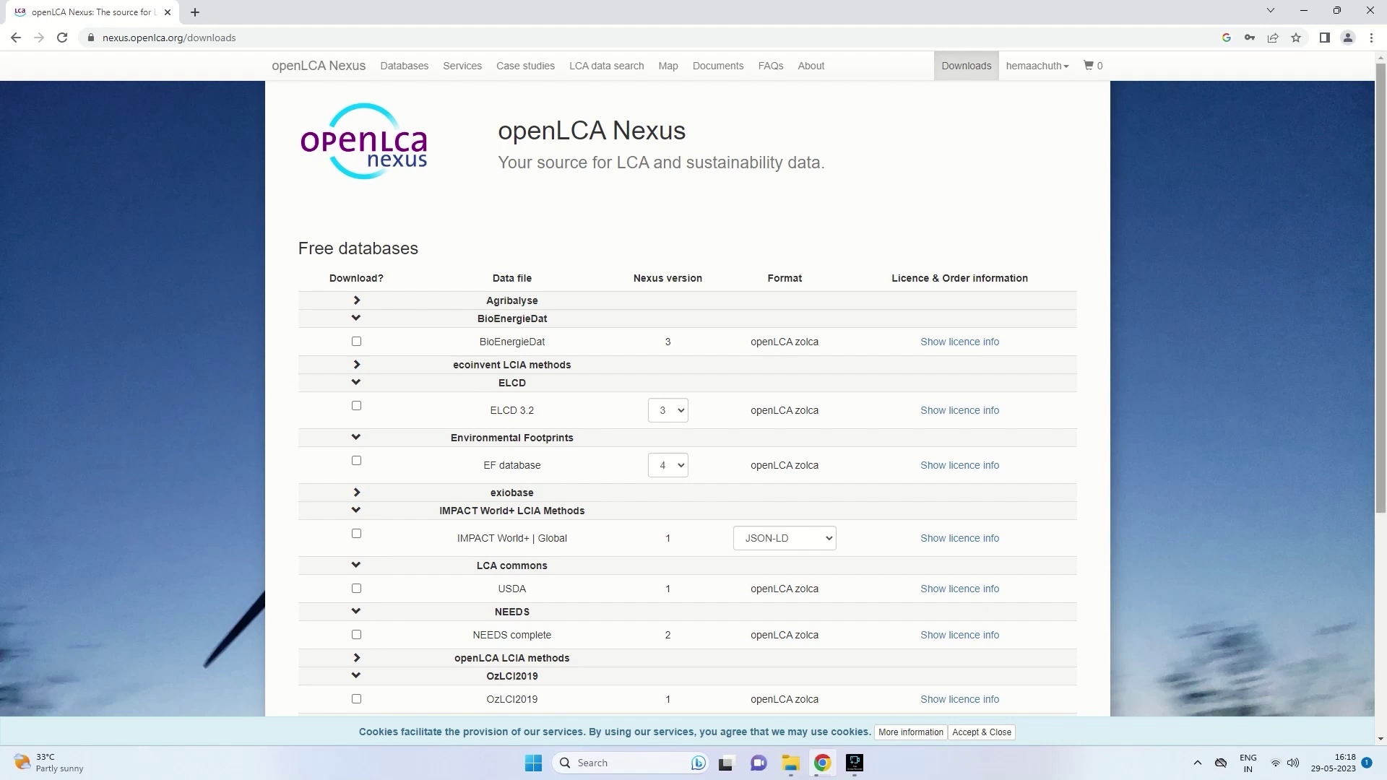
# - Select the ELCD 3.2 database, accept the database licences and the EULA, and start the download
pyautogui.scroll(-2, 693, 398)
pyautogui.scroll(-1, 694, 398)
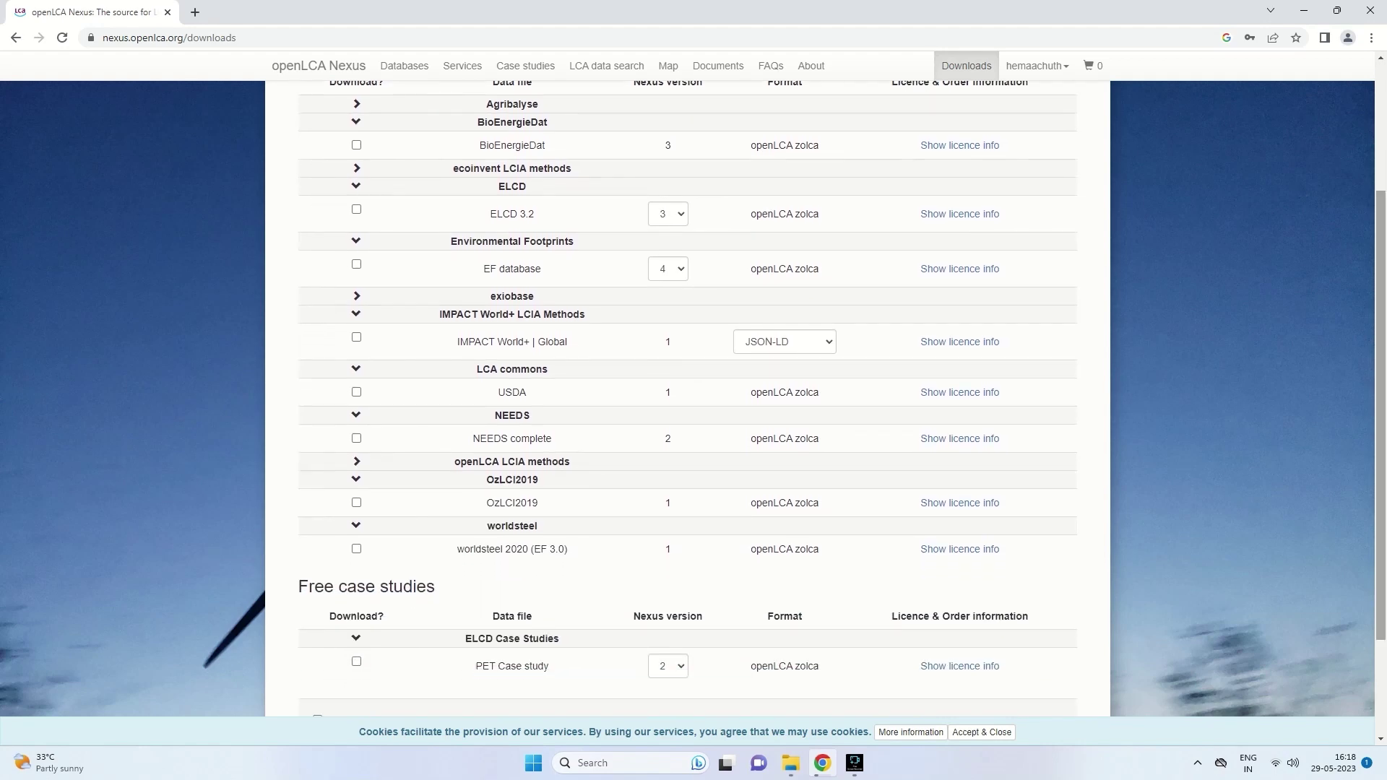
pyautogui.click(356, 209)
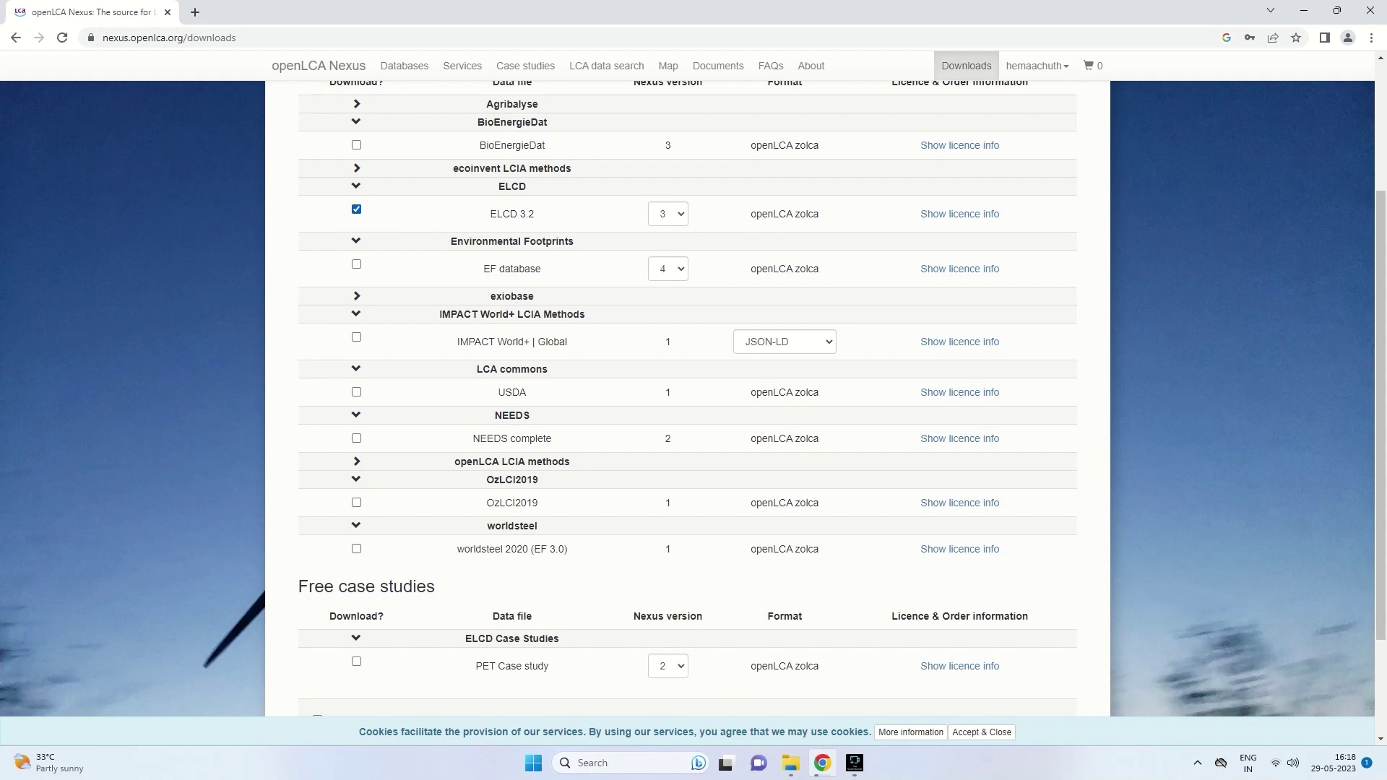
pyautogui.scroll(-2, 694, 397)
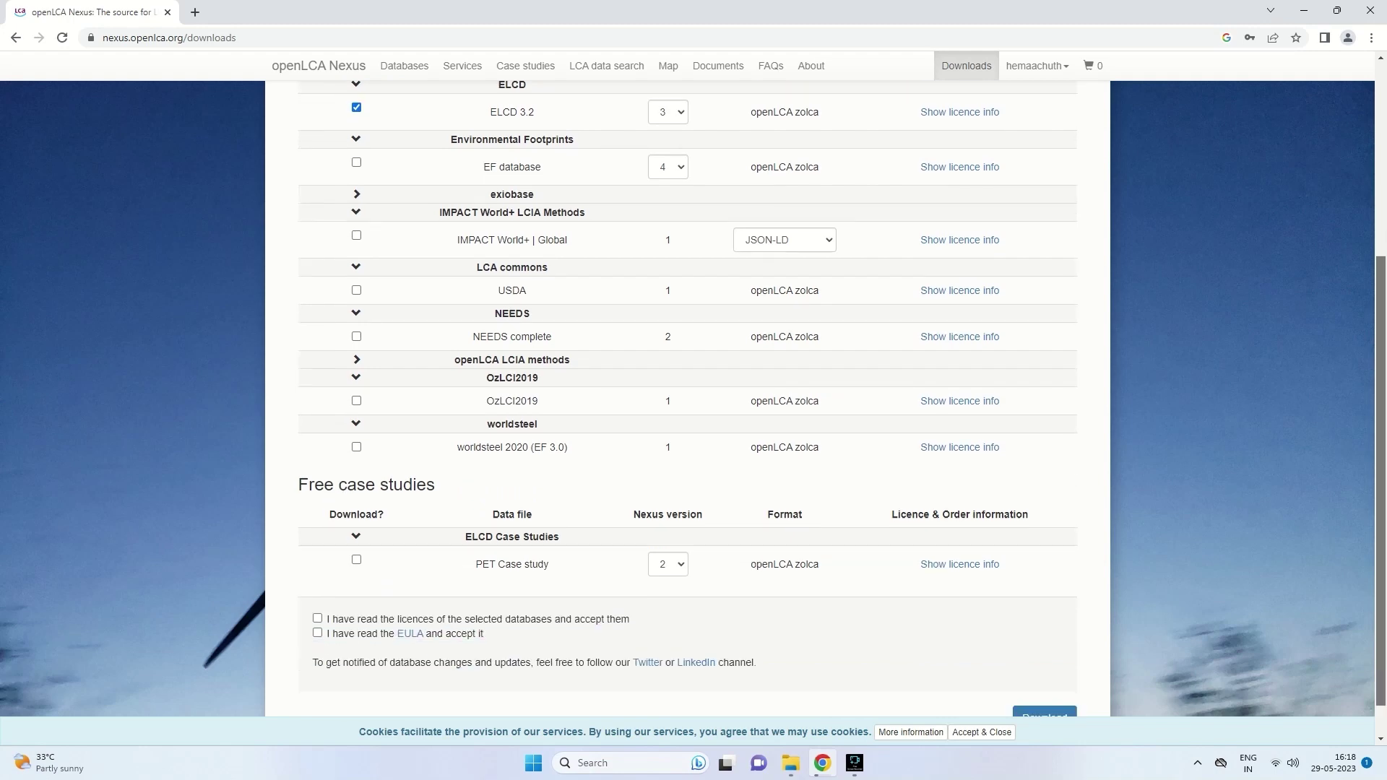
pyautogui.click(318, 575)
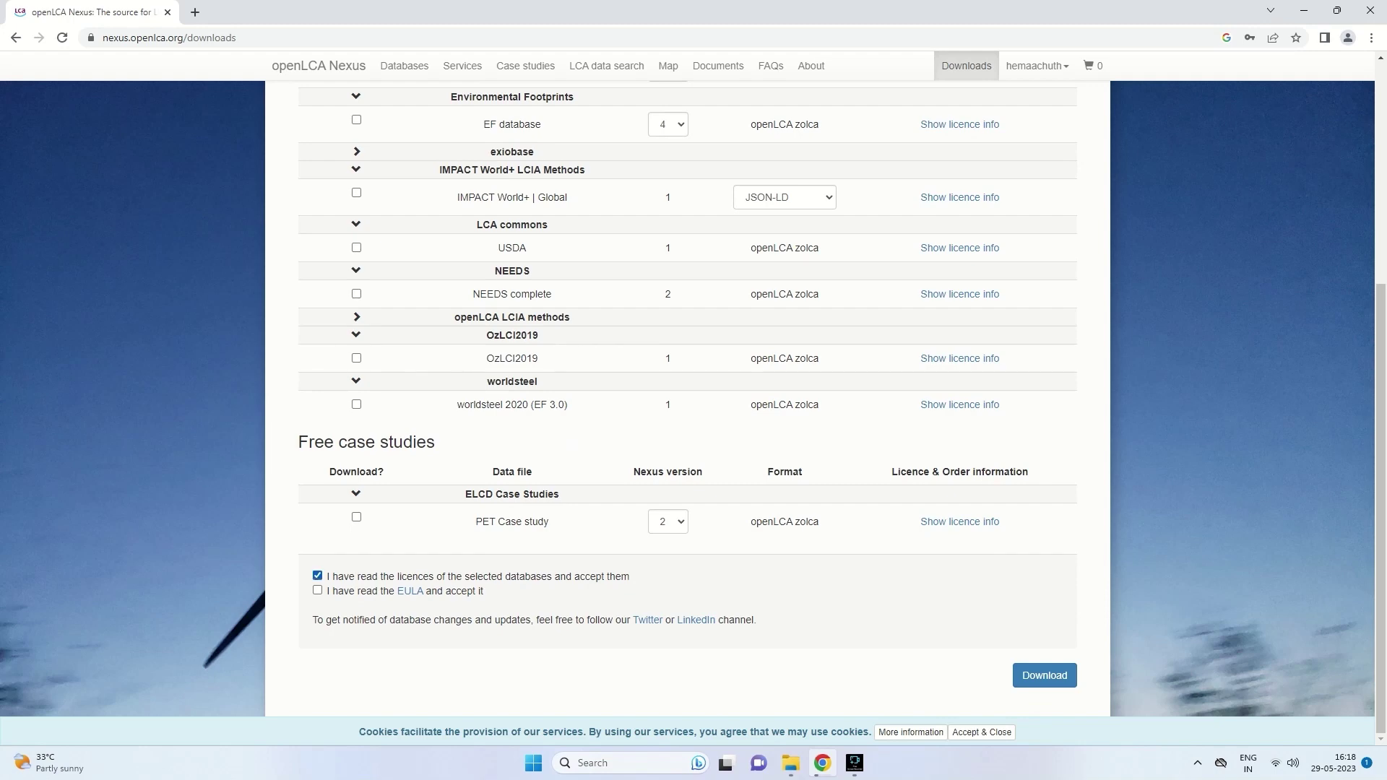
pyautogui.click(317, 590)
pyautogui.click(1044, 675)
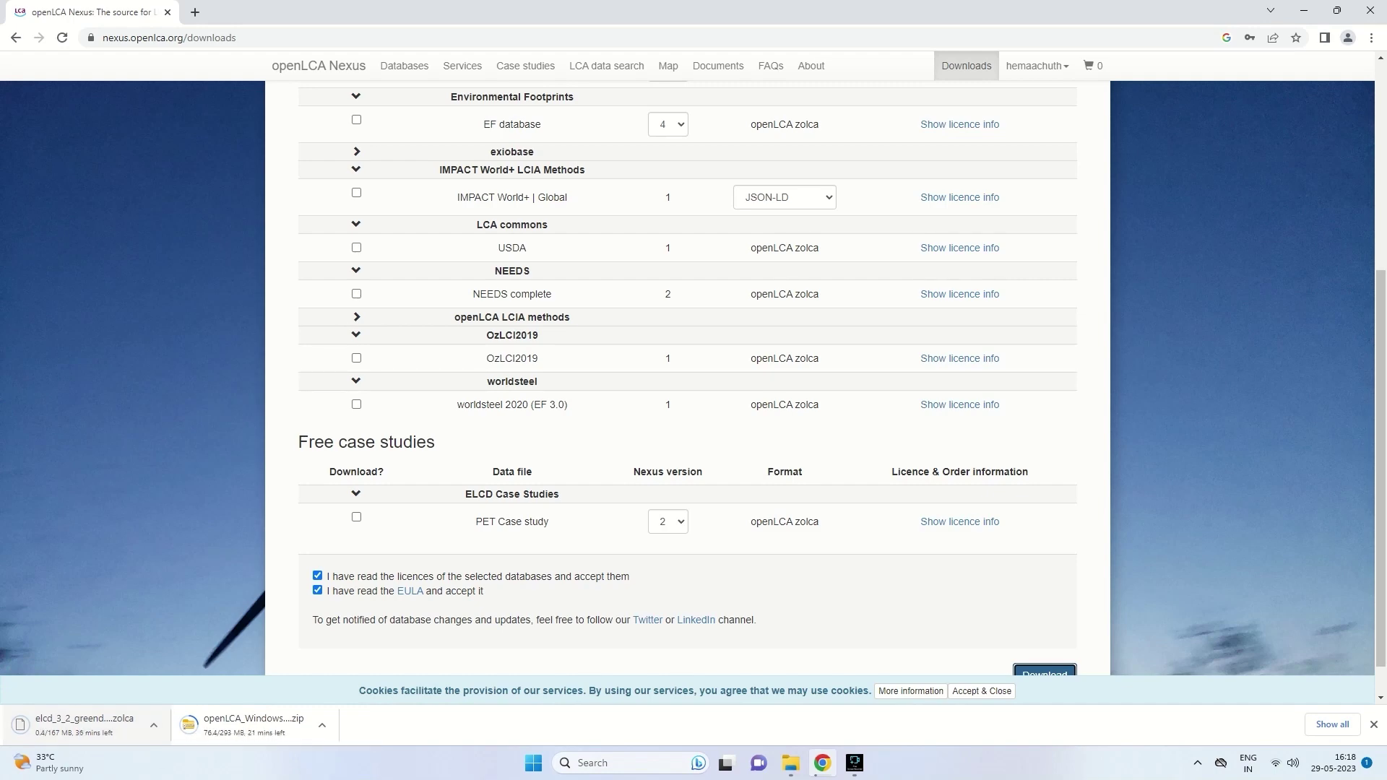
# - Switch to File Explorer and copy the most recent elcd_3_2_greendelta_v2_18_correction .zolca file in Downloads
pyautogui.click(1303, 10)
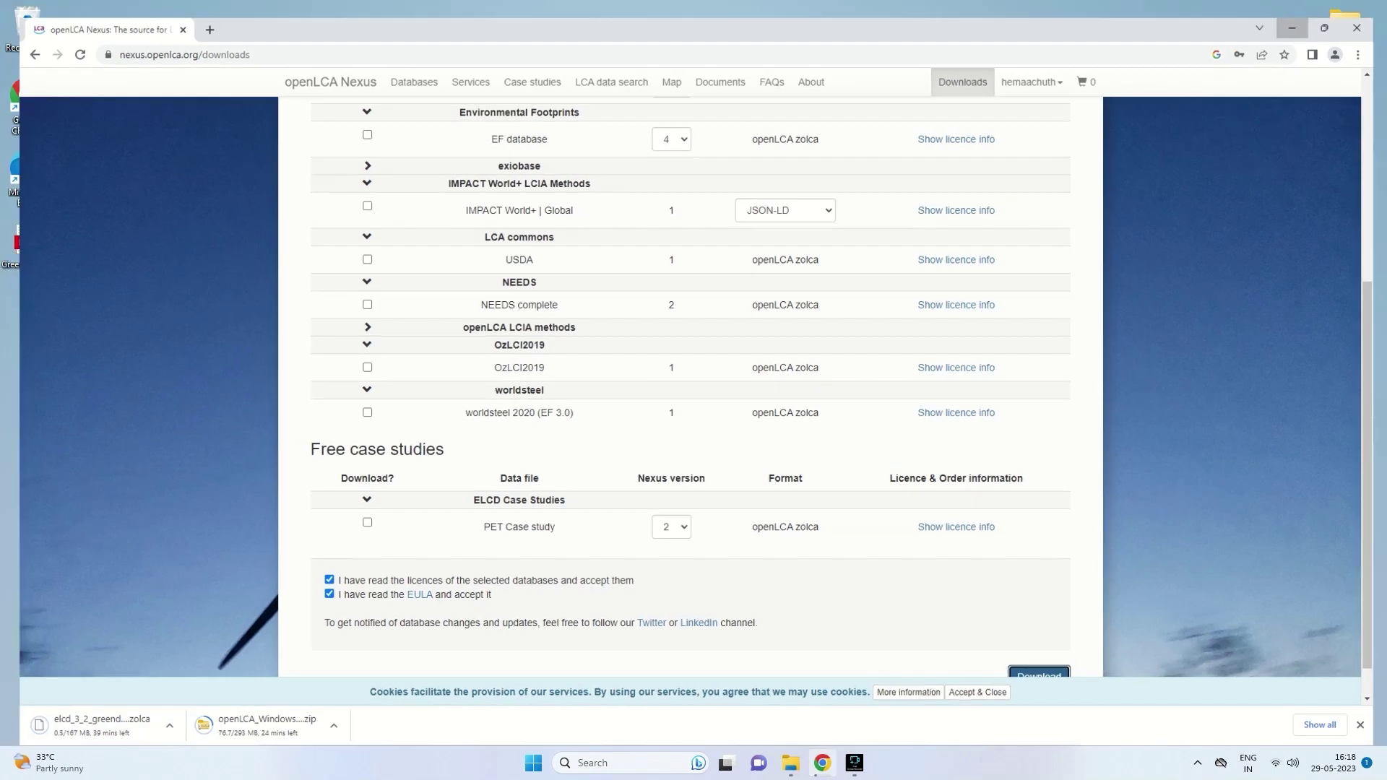
pyautogui.moveTo(822, 763)
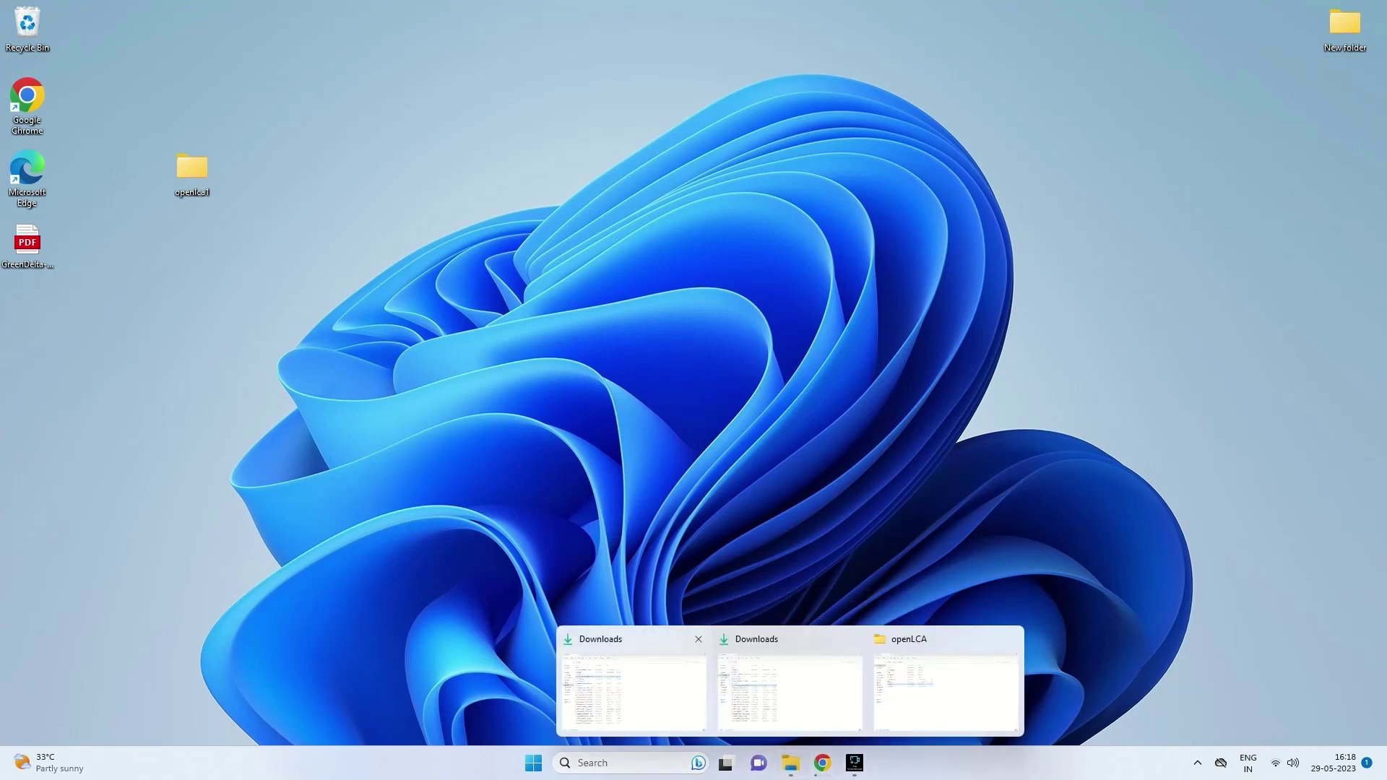
pyautogui.click(634, 686)
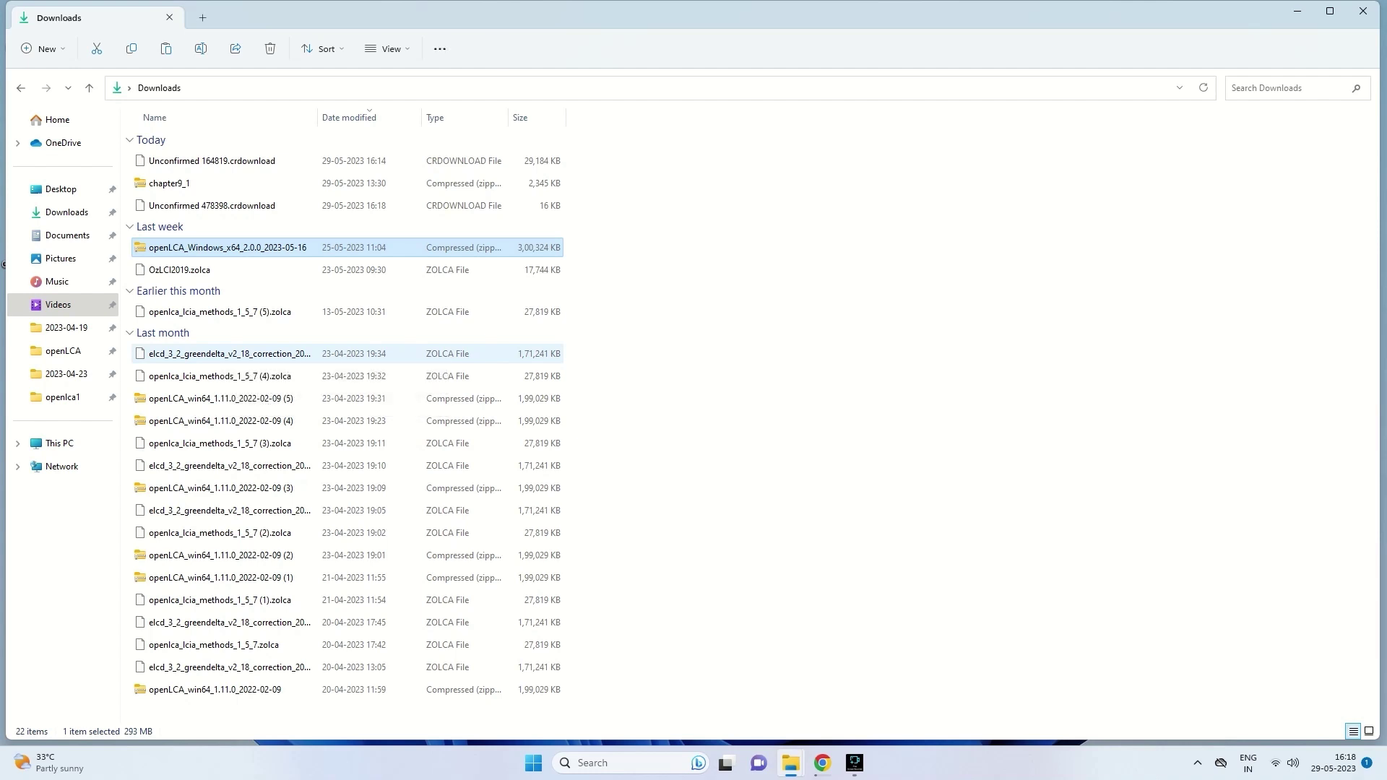
pyautogui.rightClick(469, 354)
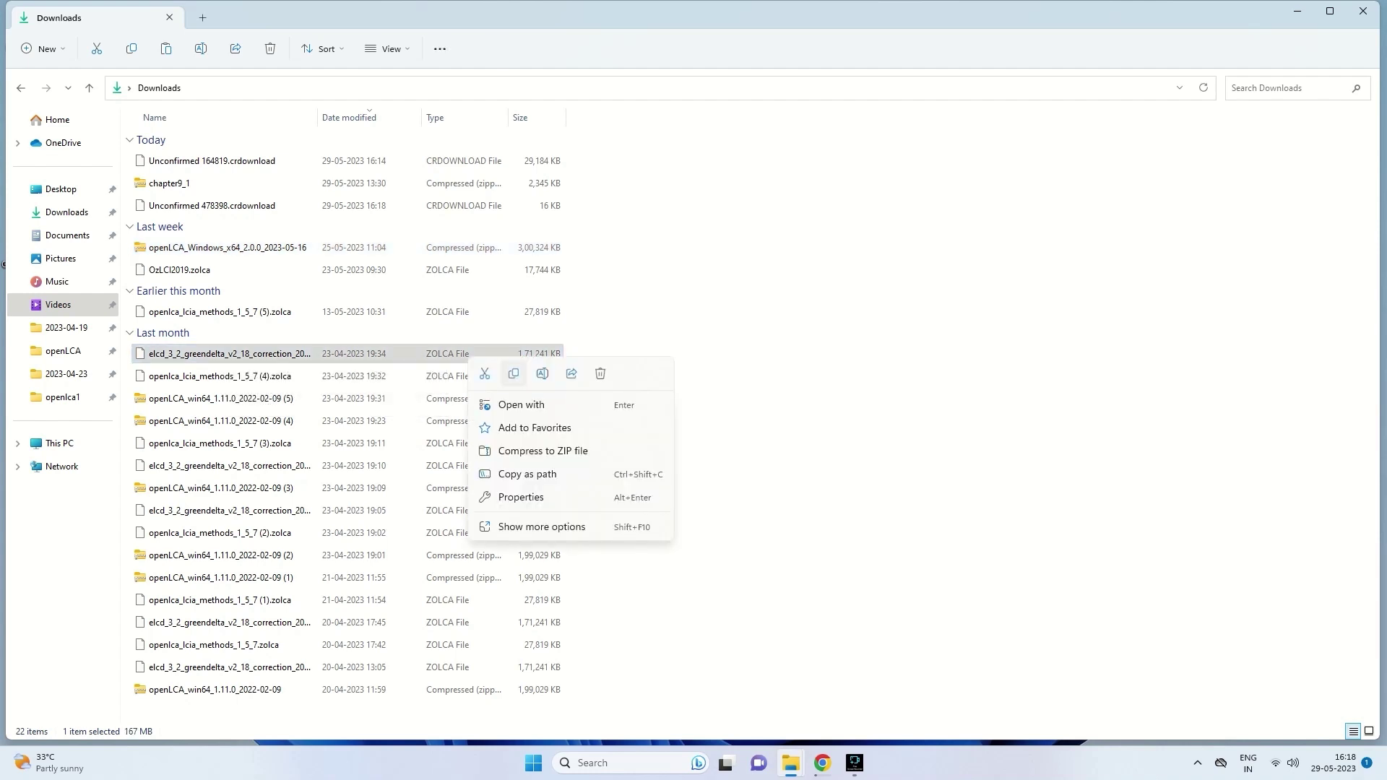
pyautogui.click(514, 373)
# - Paste the ELCD database file into the openLCA folder inside openlca1 on the desktop and minimize the window
pyautogui.click(1297, 10)
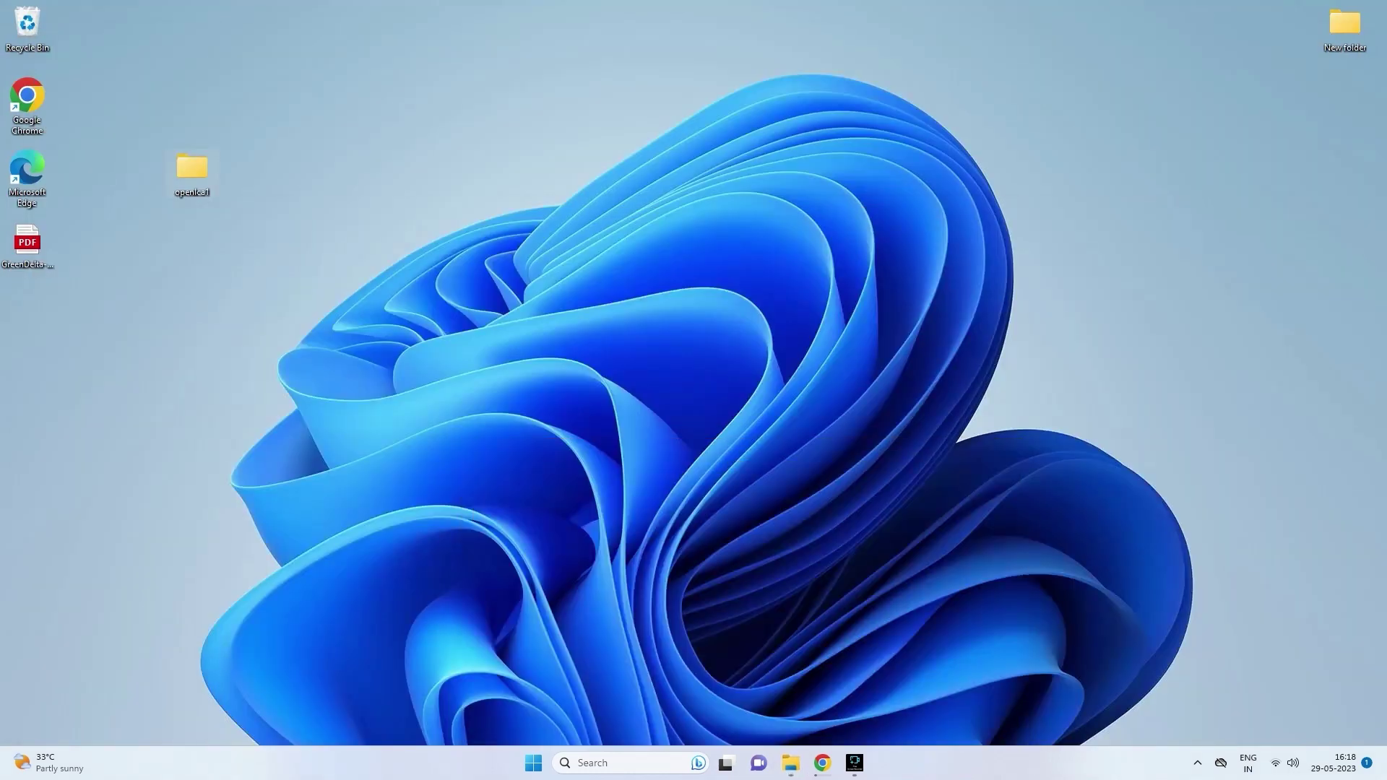
pyautogui.doubleClick(191, 172)
pyautogui.doubleClick(166, 140)
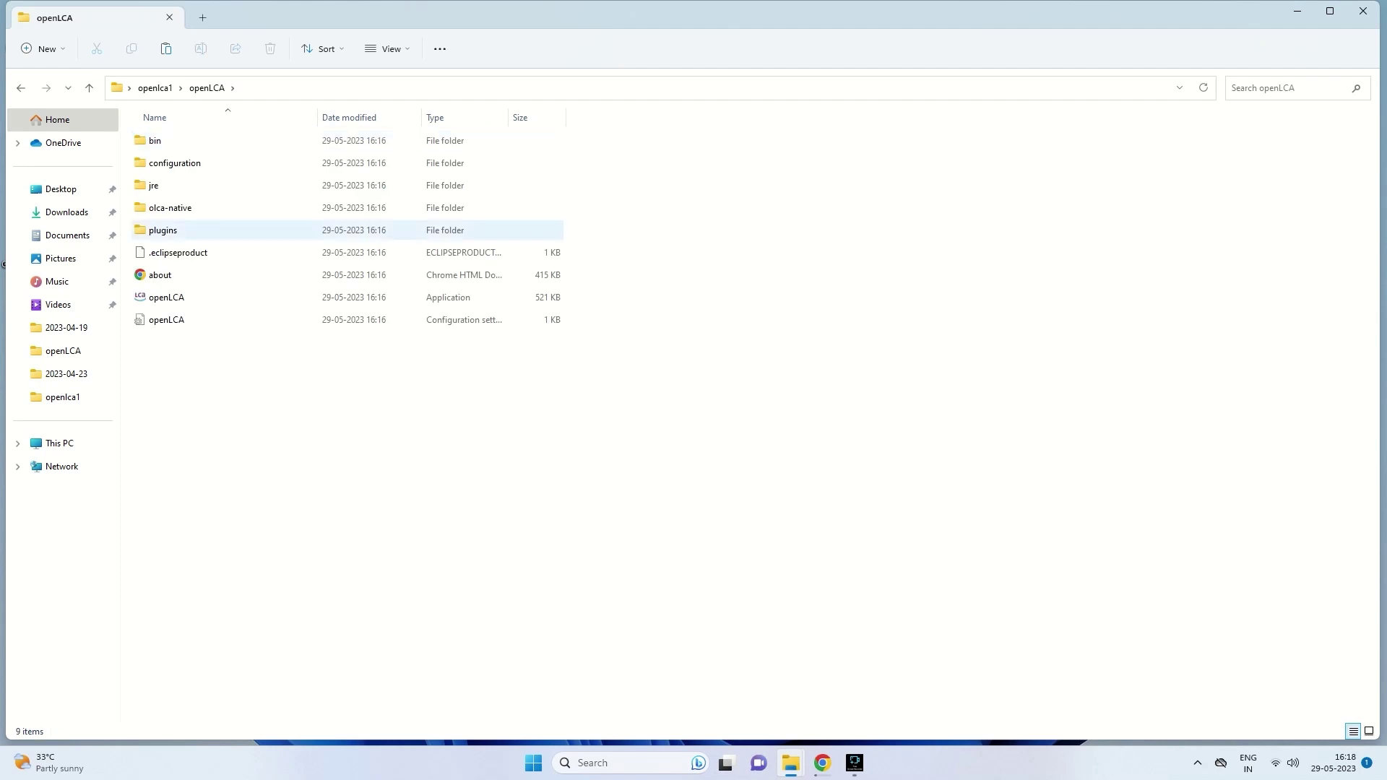
pyautogui.hotkey('shift', 'F10')
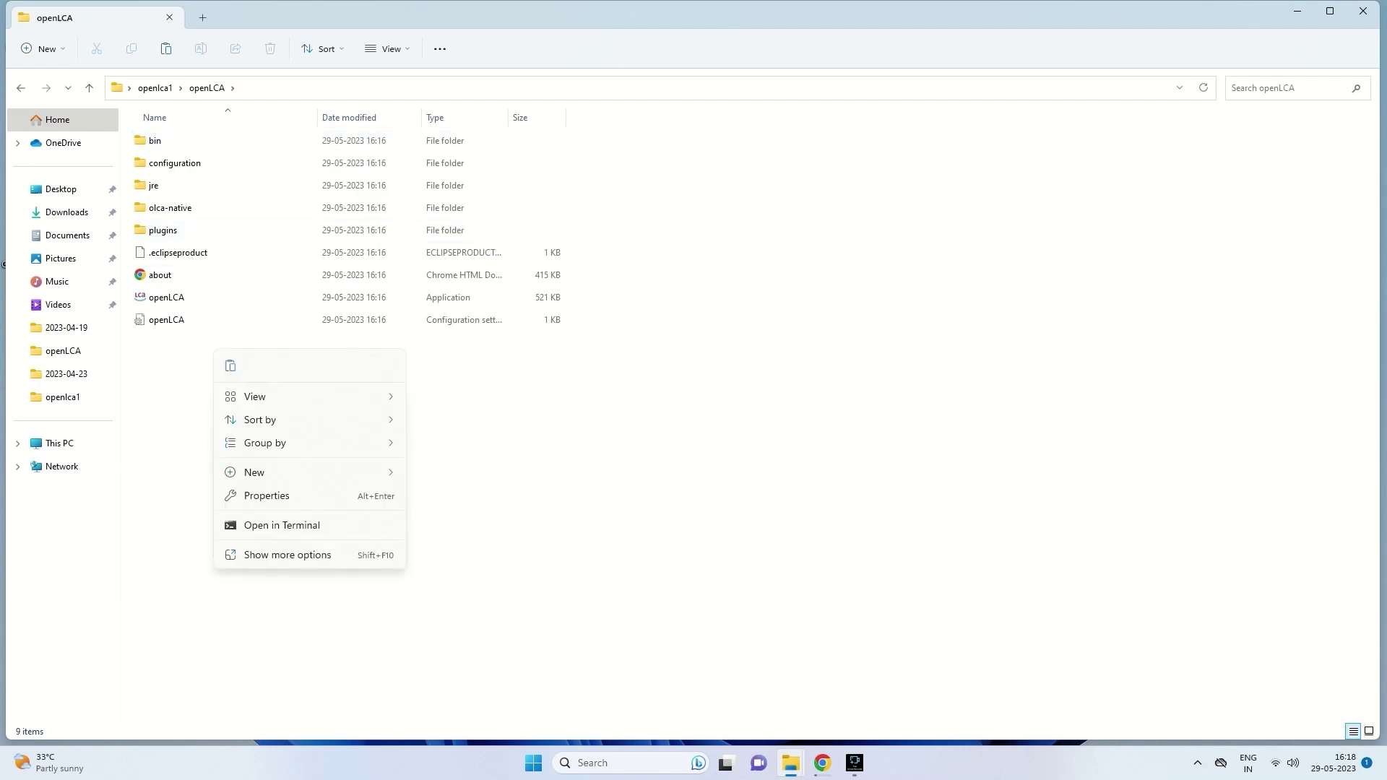
pyautogui.click(230, 366)
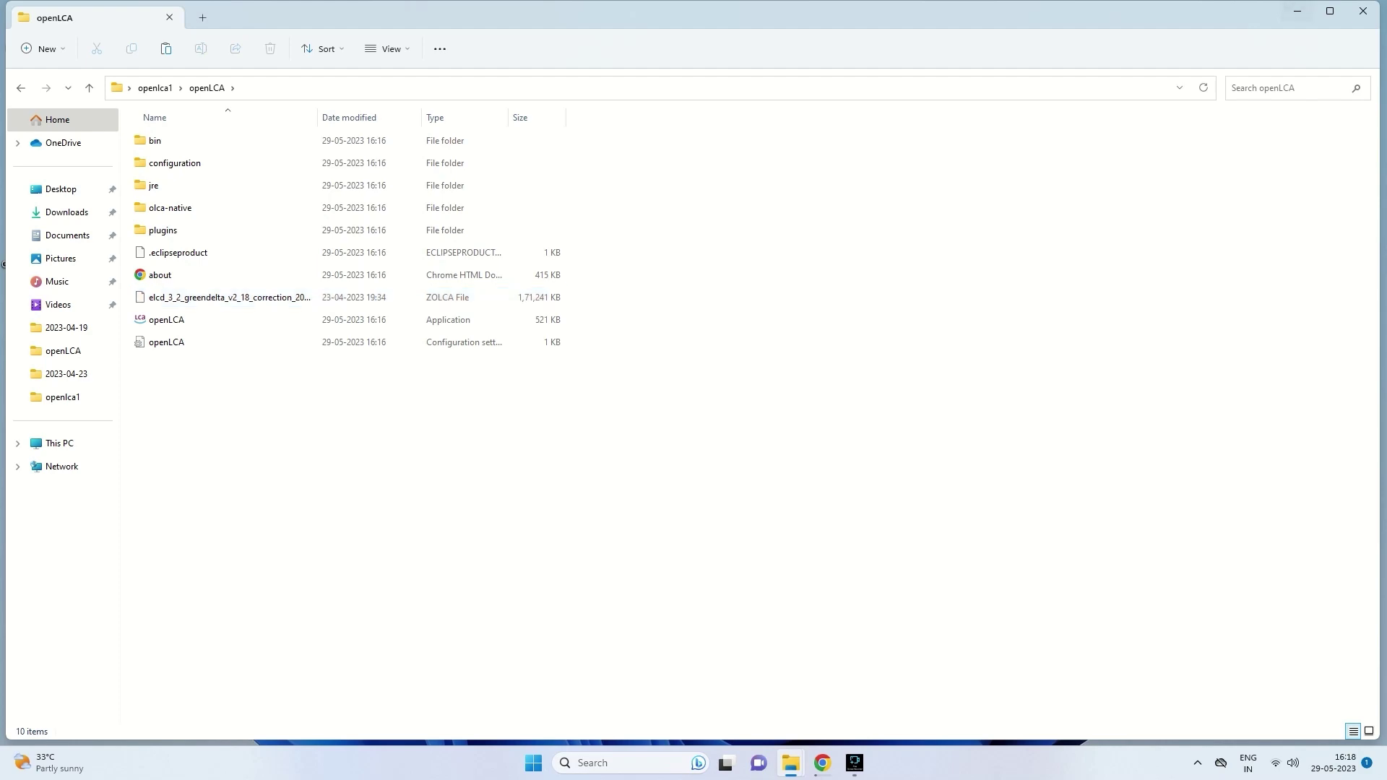
pyautogui.click(1297, 11)
# - Return to Chrome, dismiss the downloads bar, and go back to the openLCA.org download page
pyautogui.moveTo(790, 763)
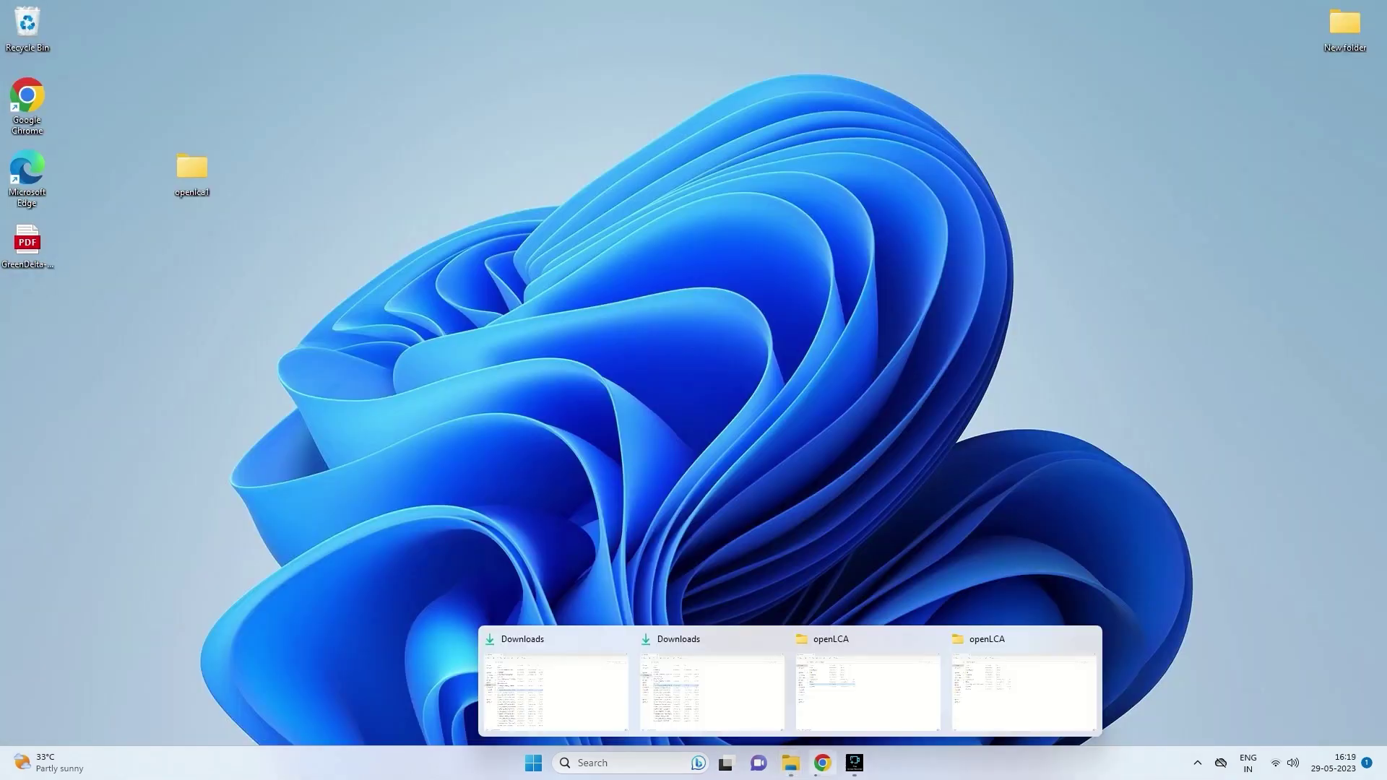
pyautogui.click(823, 763)
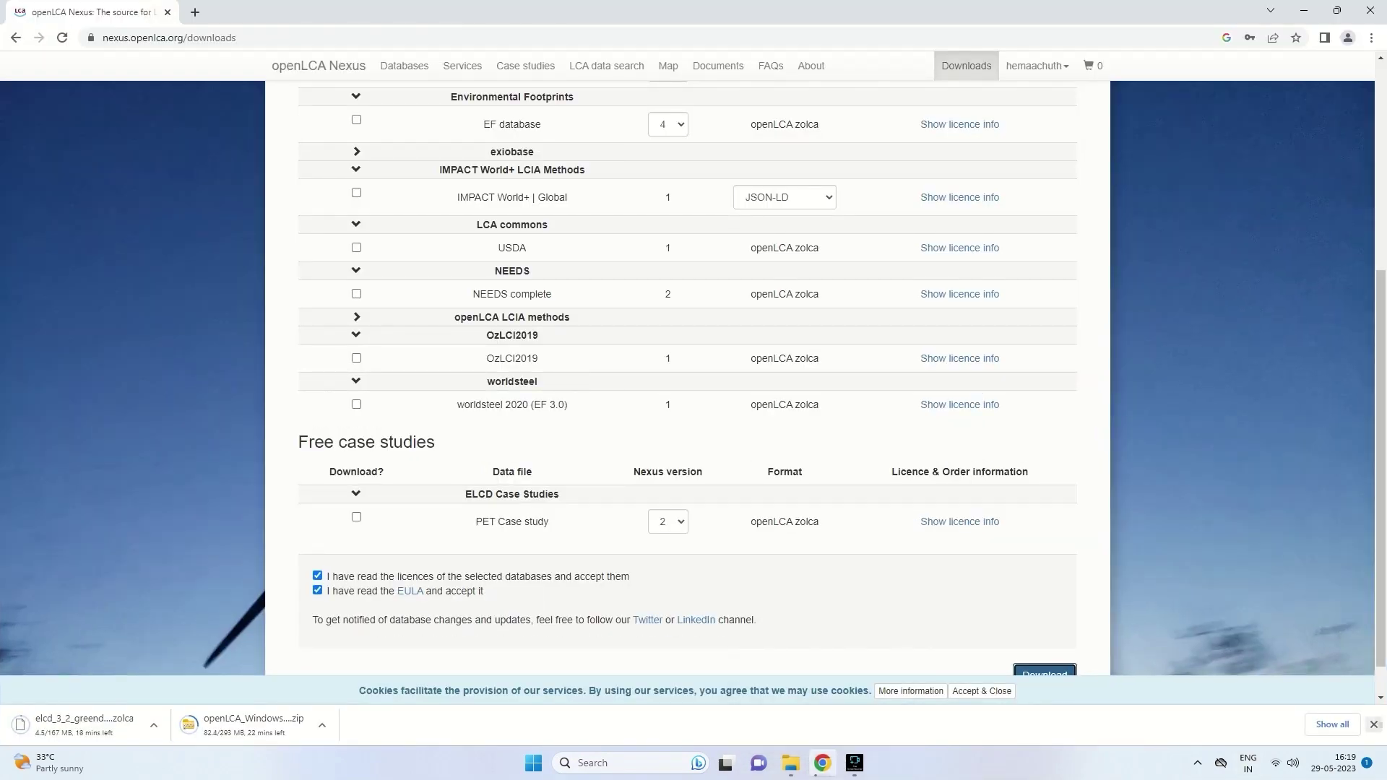
pyautogui.click(1373, 724)
pyautogui.click(16, 37)
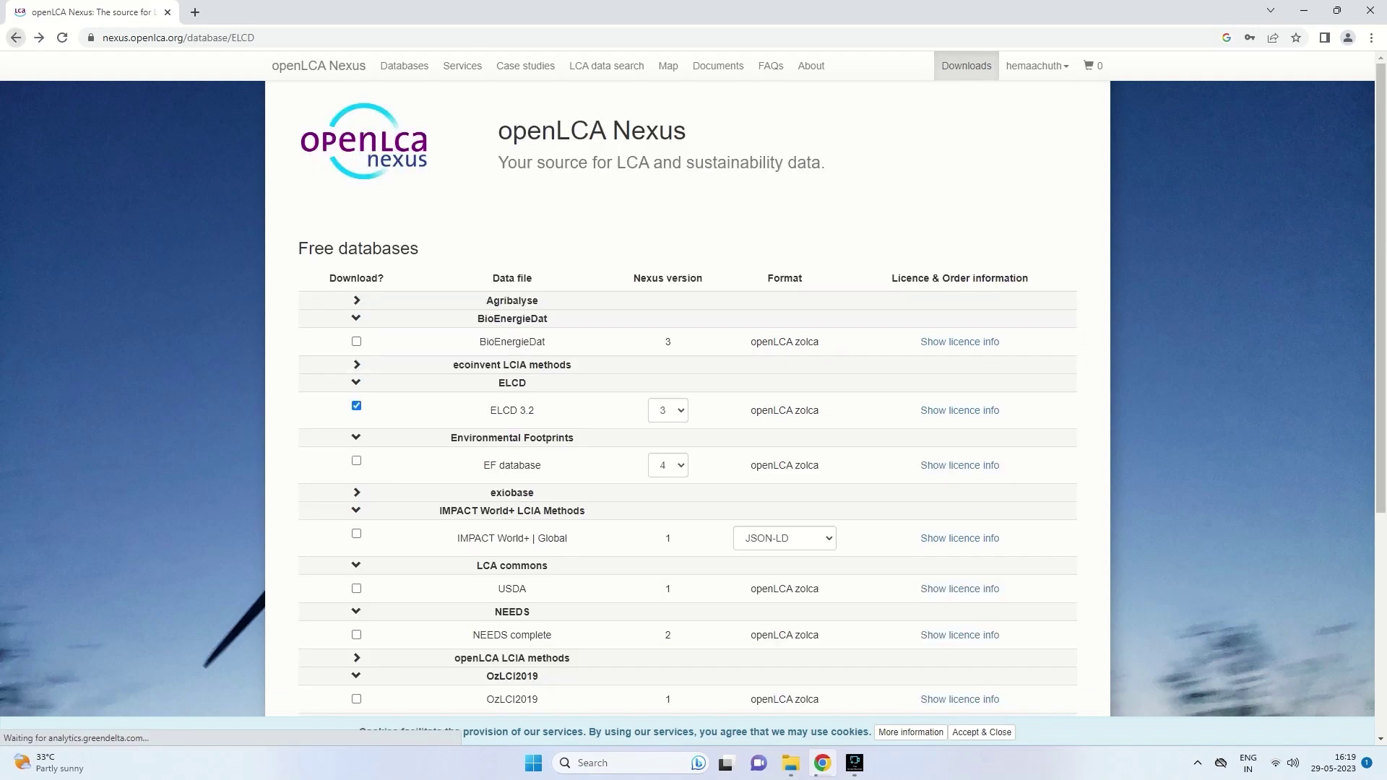
pyautogui.click(15, 36)
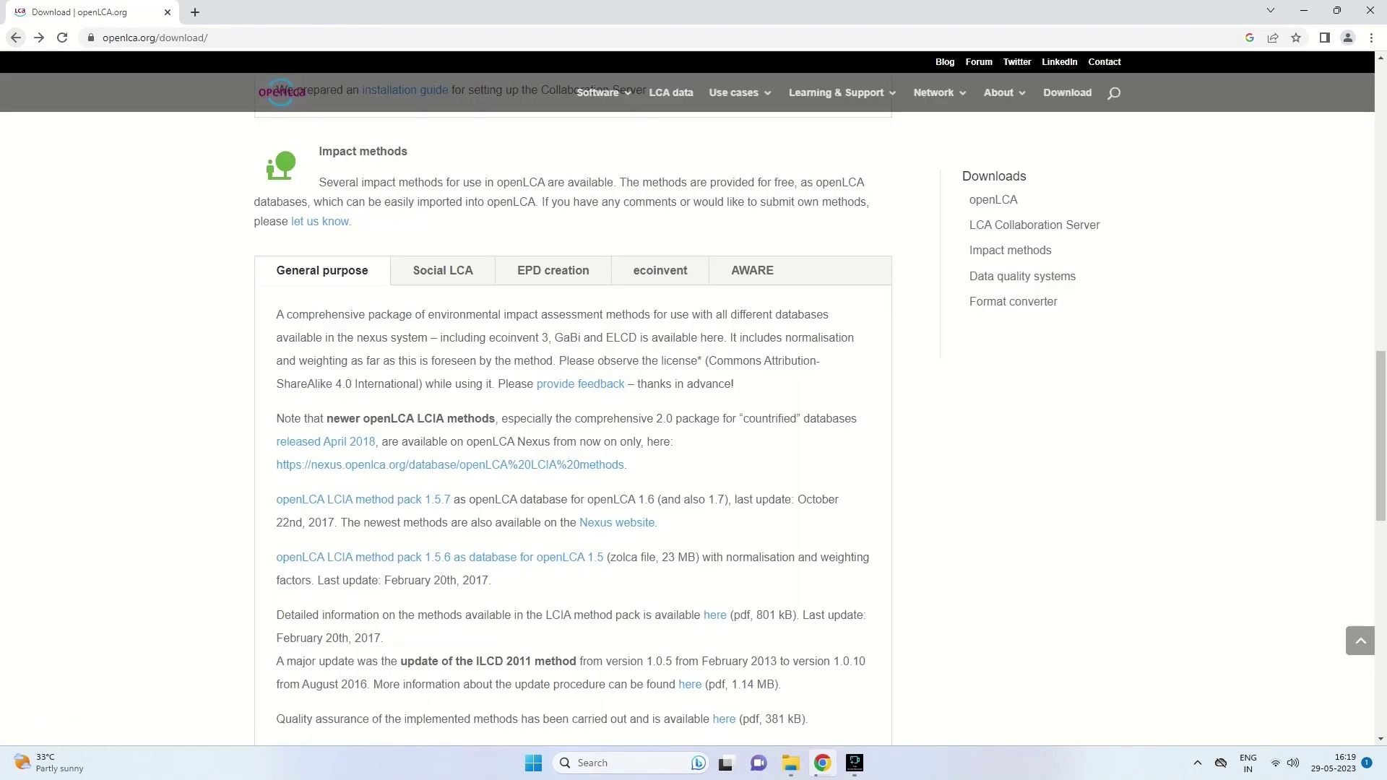
# - Download openLCA LCIA method pack 1.5.7 from the General purpose impact methods
pyautogui.scroll(-6, 572, 404)
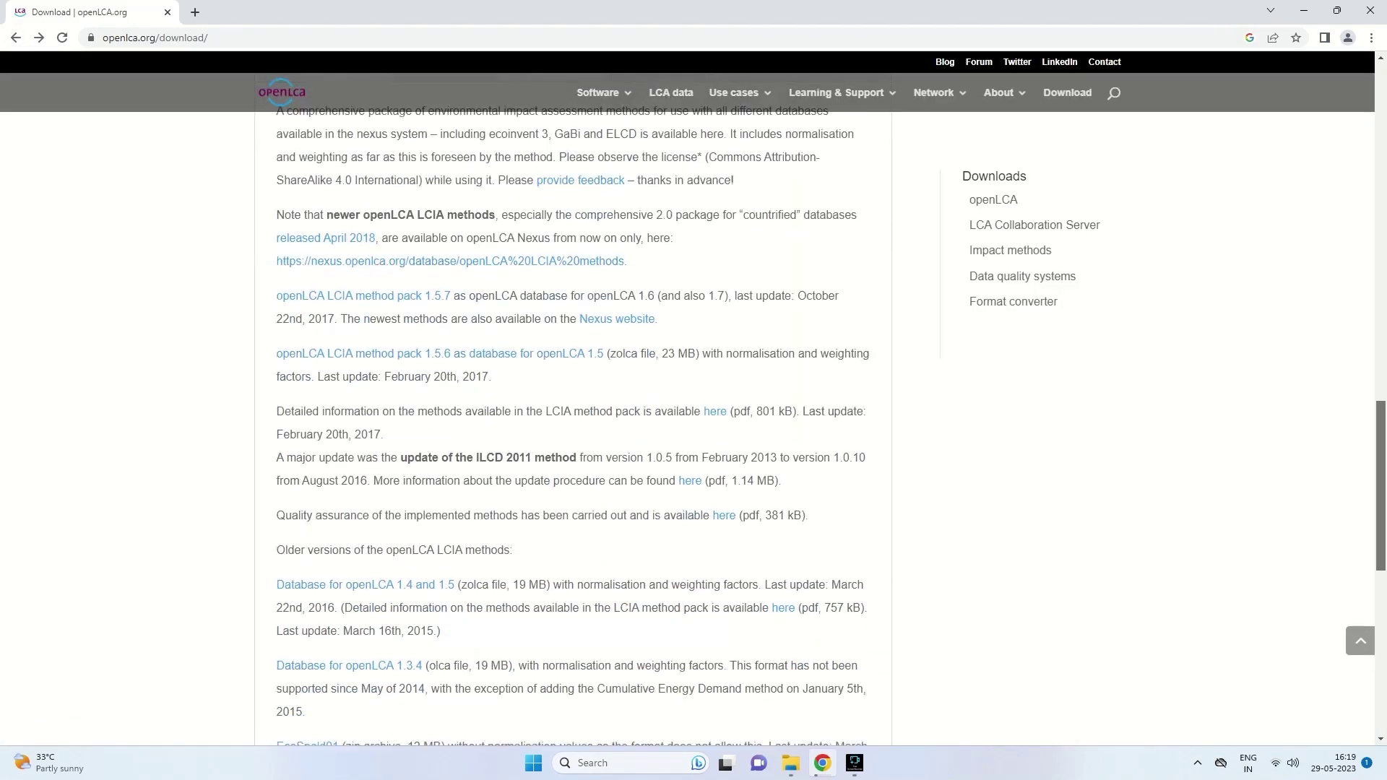
pyautogui.scroll(-2, 572, 405)
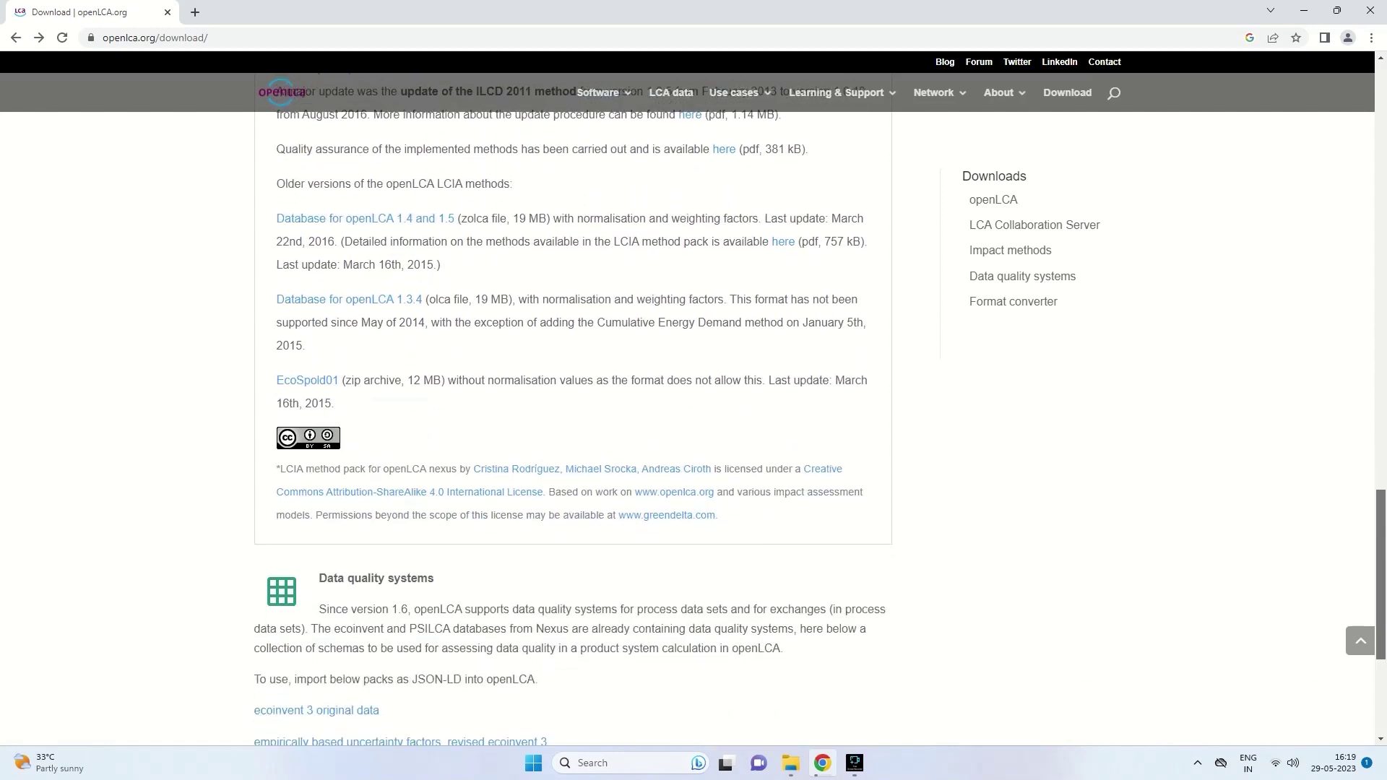
pyautogui.scroll(3, 573, 405)
pyautogui.scroll(2, 573, 405)
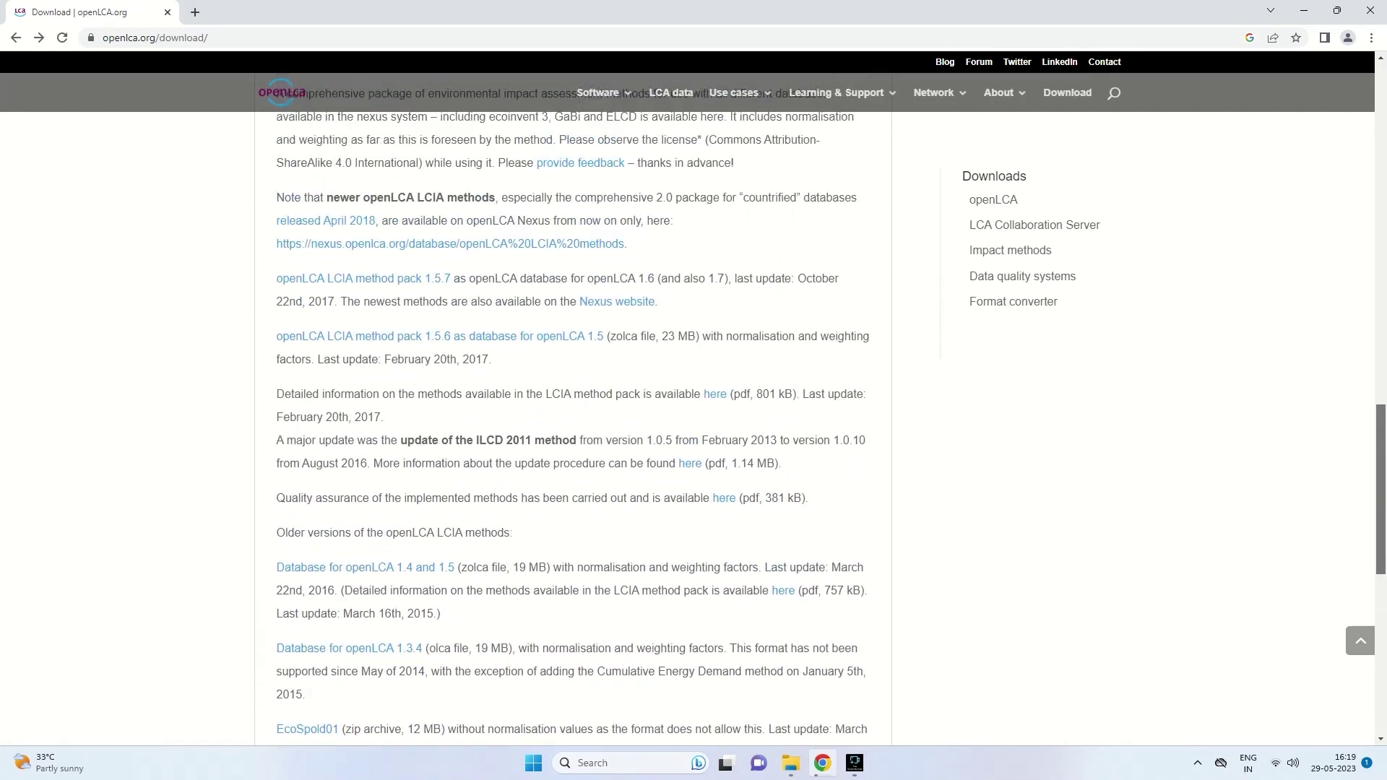
pyautogui.scroll(1, 573, 405)
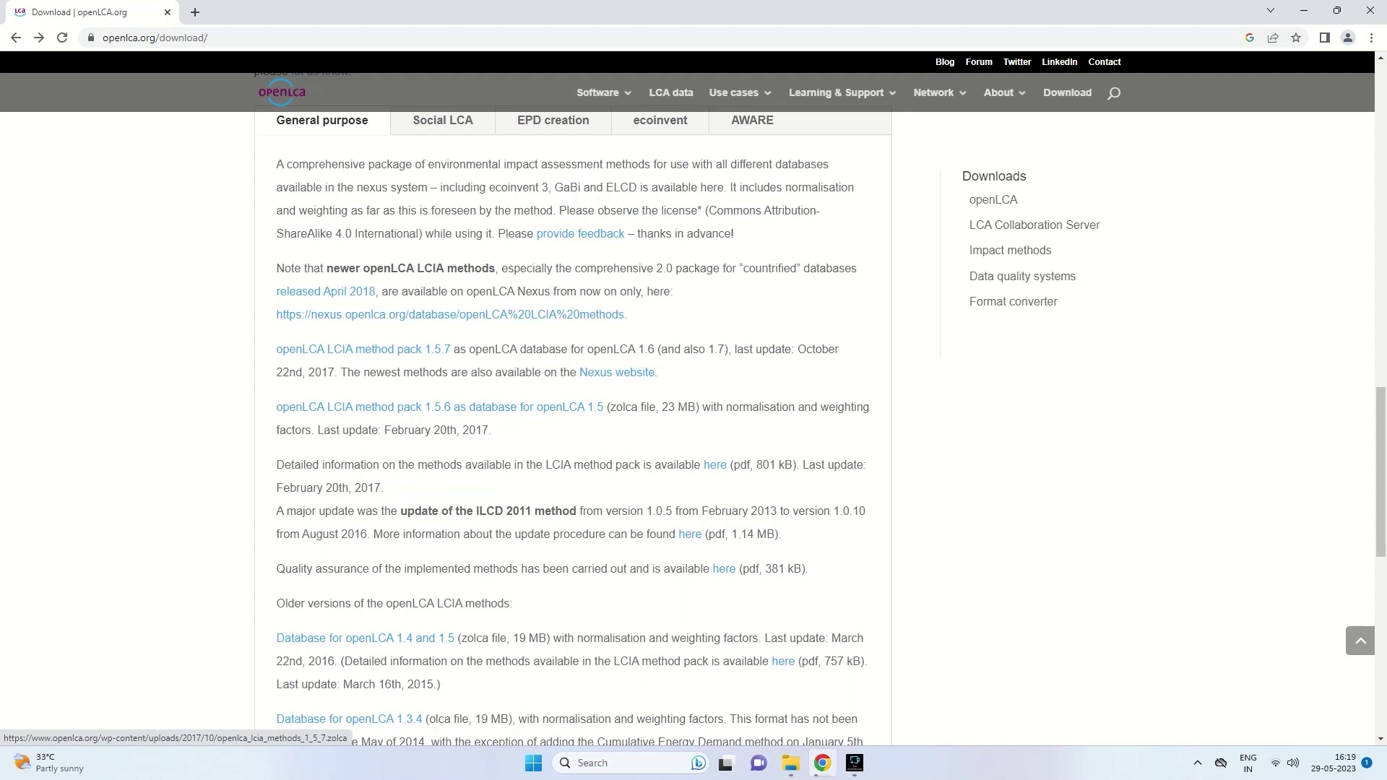
pyautogui.click(363, 349)
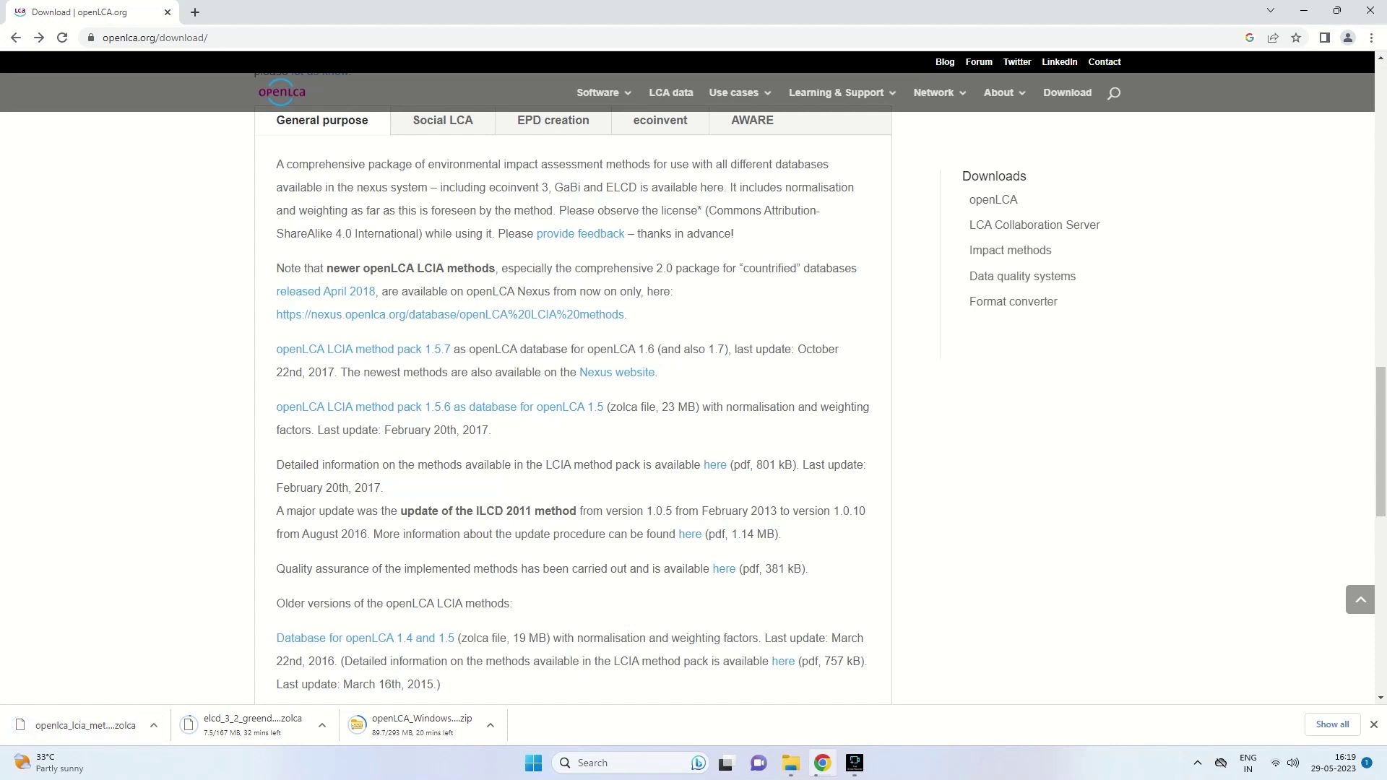
# - Switch to File Explorer, copy openlca_lcia_methods_1_5_7 (5).zolca from Downloads, and minimize the Downloads and Chrome windows
pyautogui.click(790, 762)
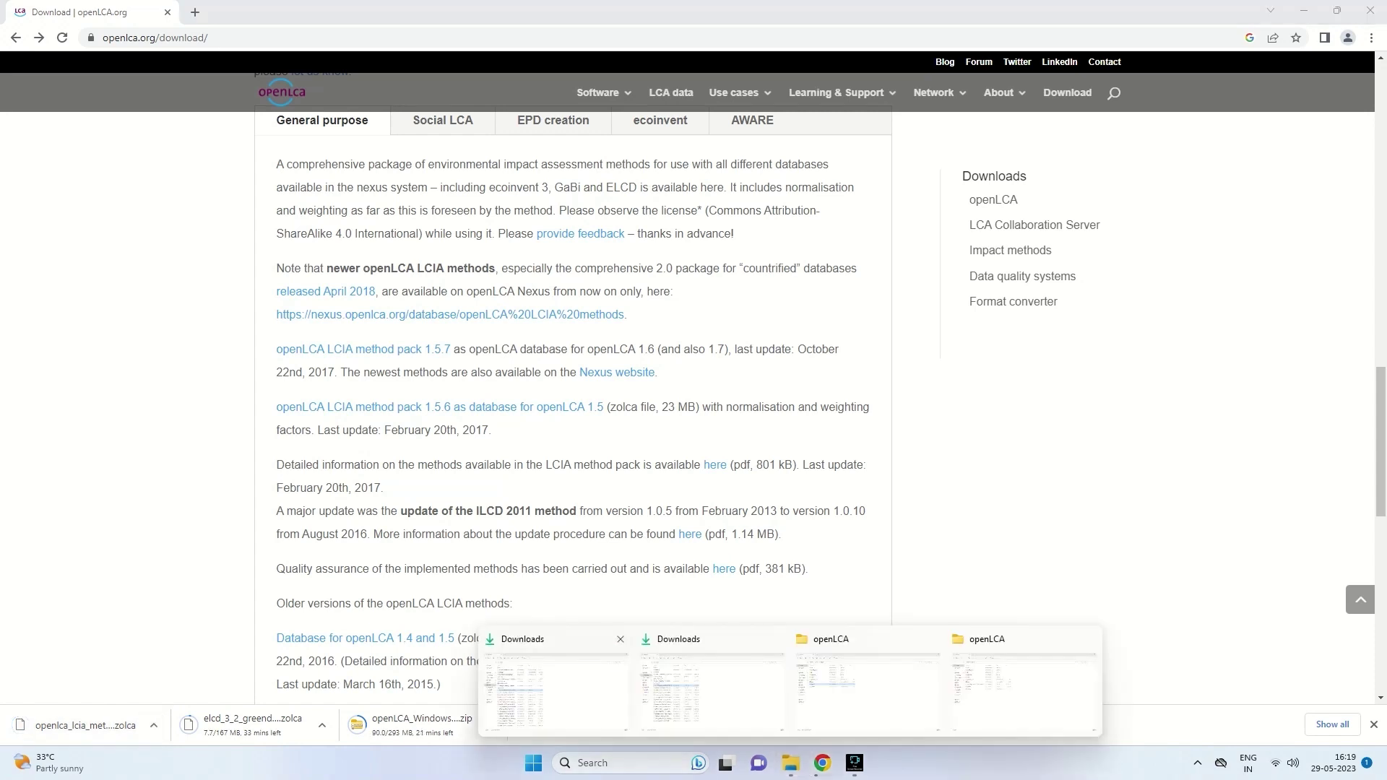
pyautogui.click(556, 686)
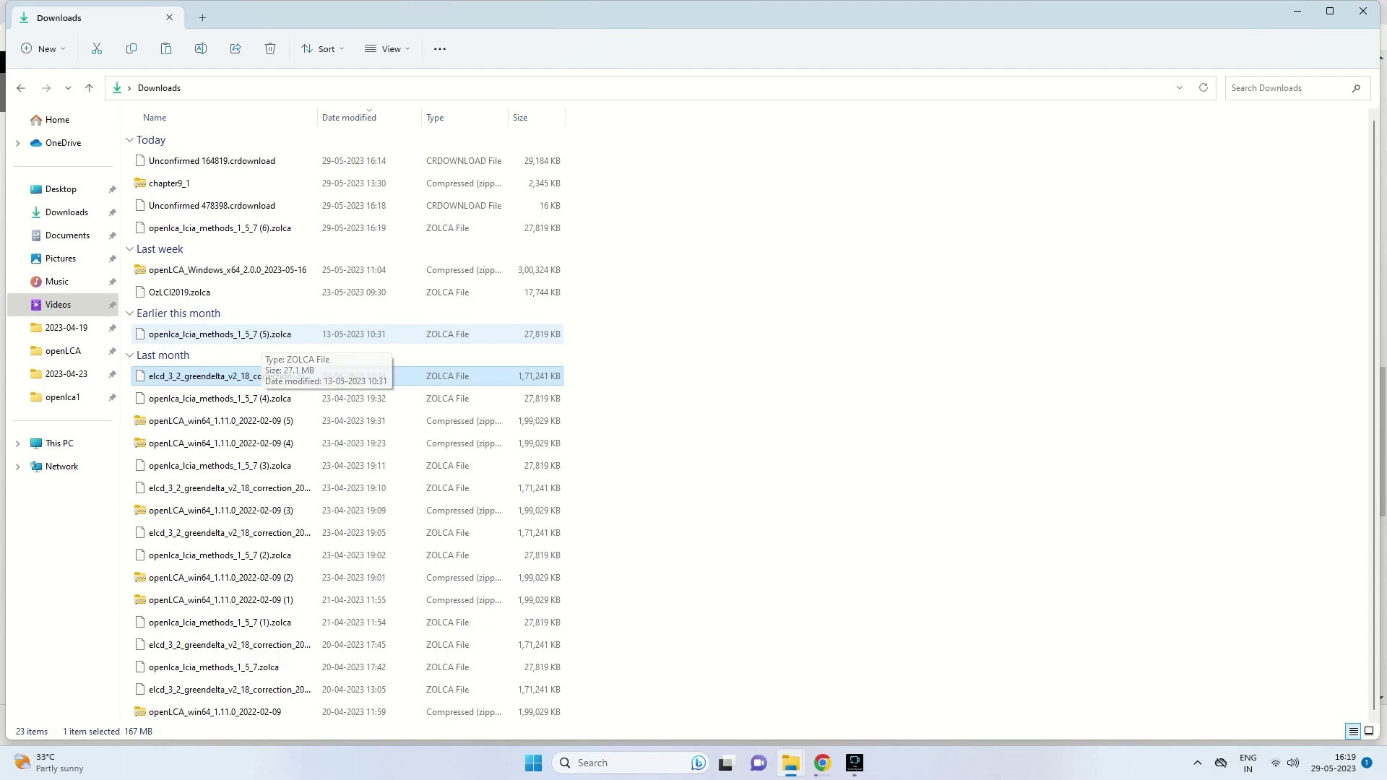
pyautogui.rightClick(466, 334)
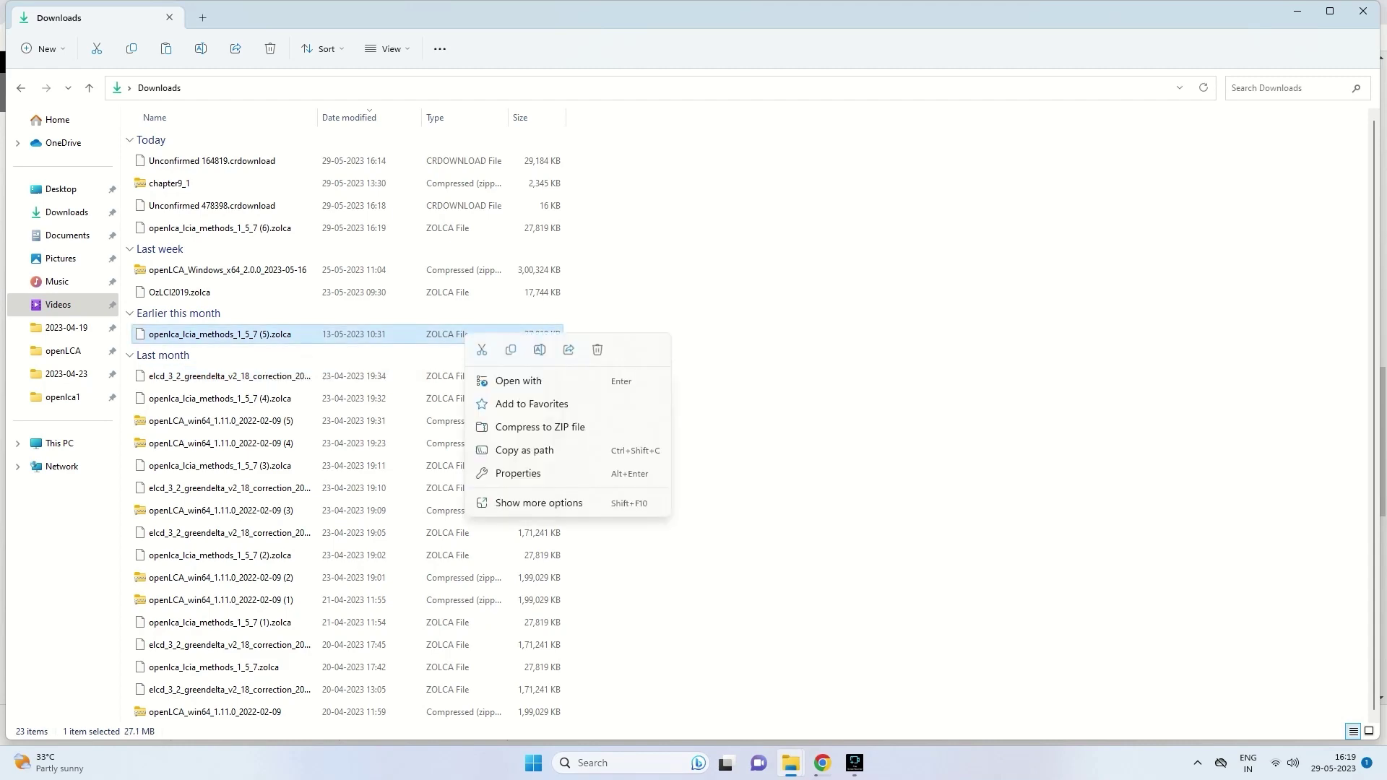
pyautogui.press('Escape')
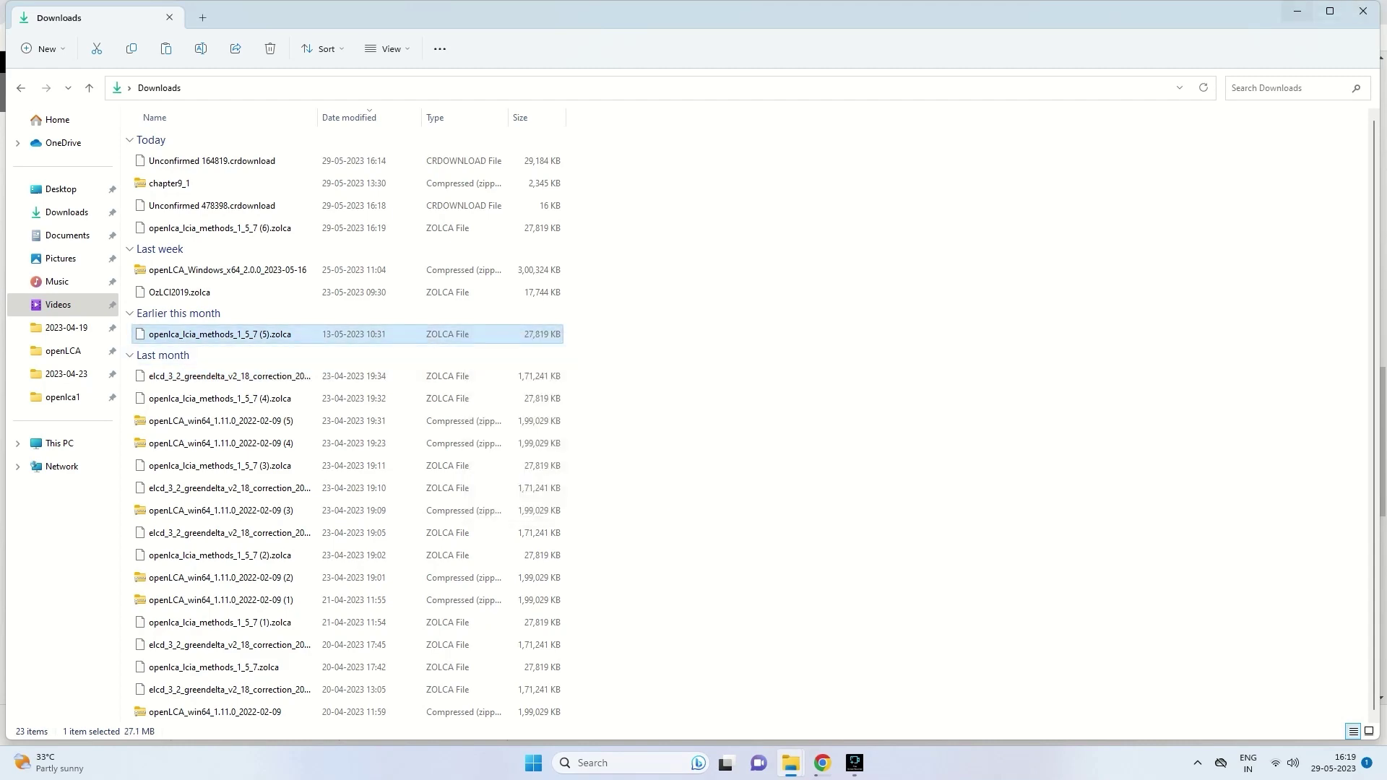
pyautogui.click(1297, 11)
pyautogui.click(1293, 11)
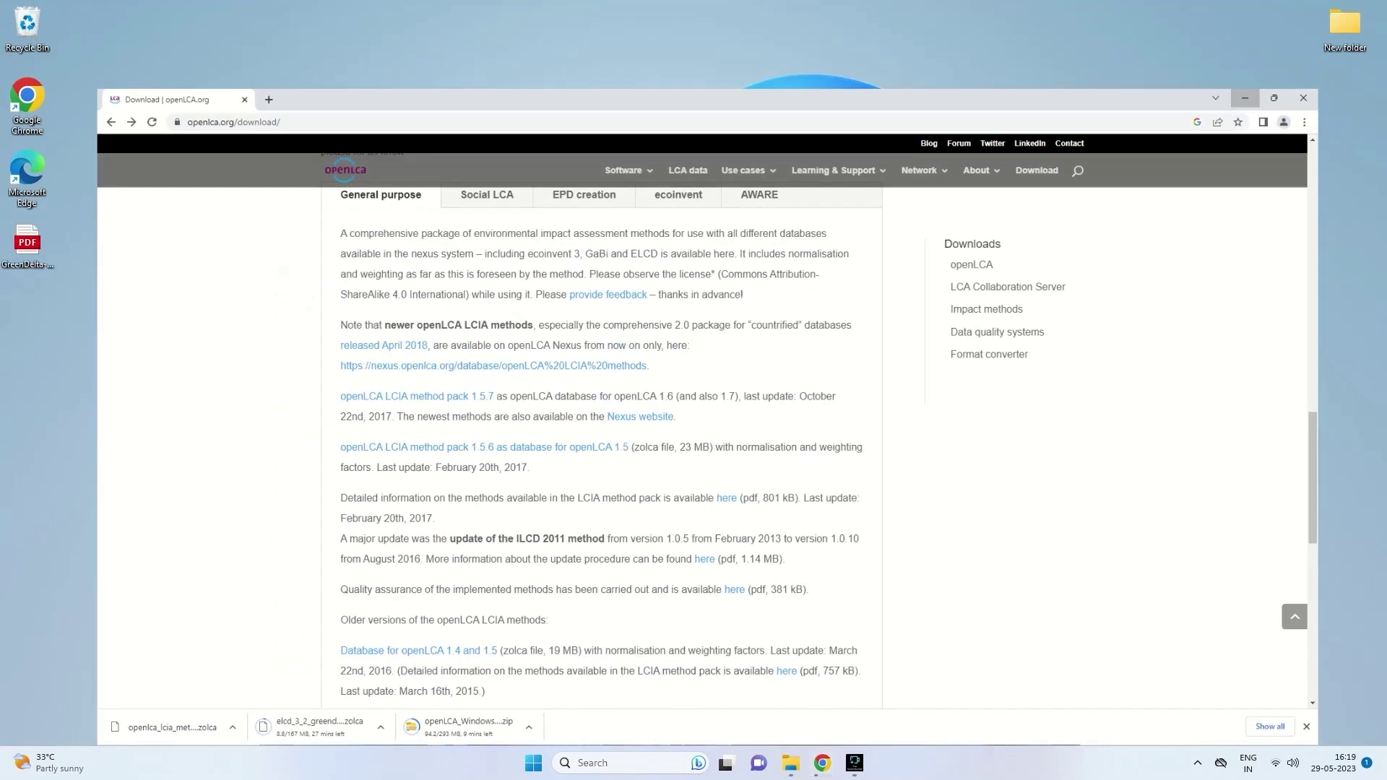
# - Open the openLCA folder inside openlca1 on the desktop and paste the LCIA methods file there
pyautogui.doubleClick(191, 170)
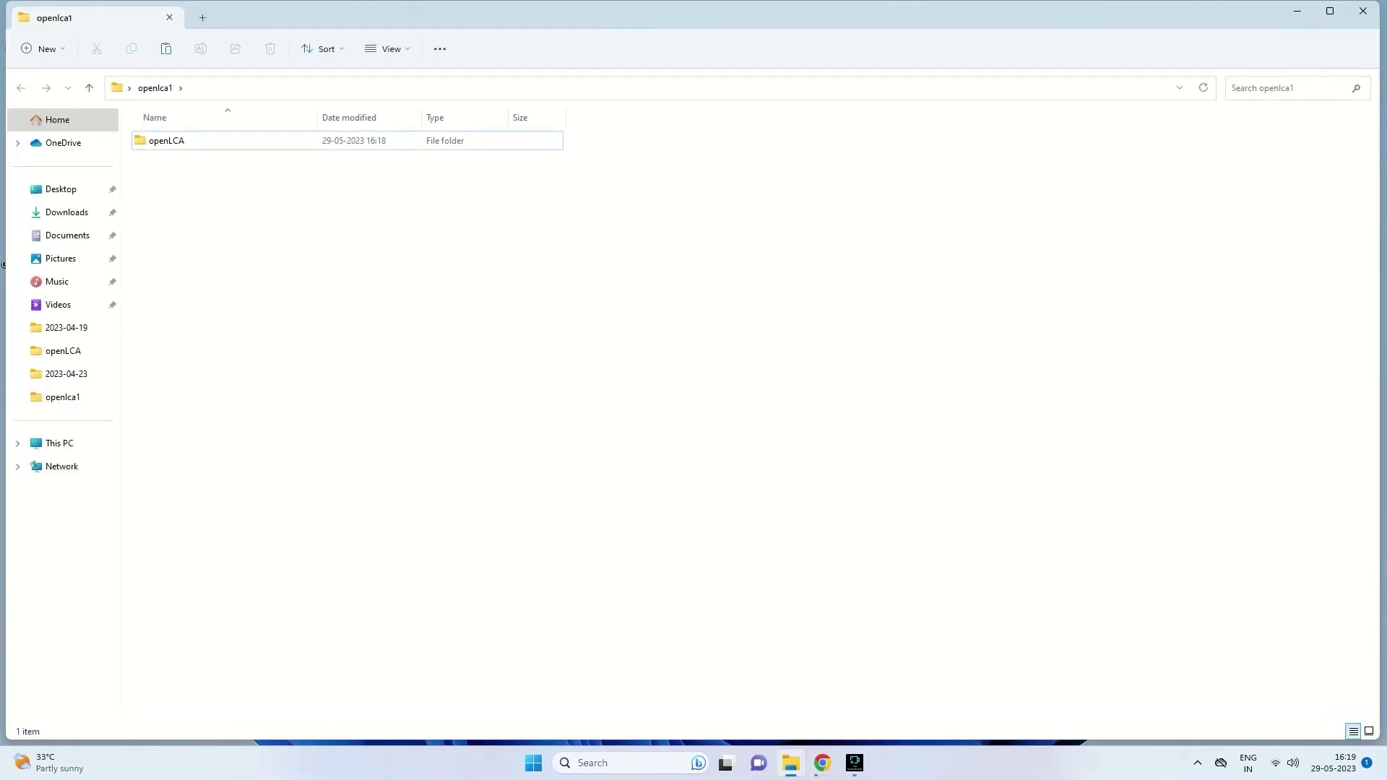
pyautogui.doubleClick(166, 140)
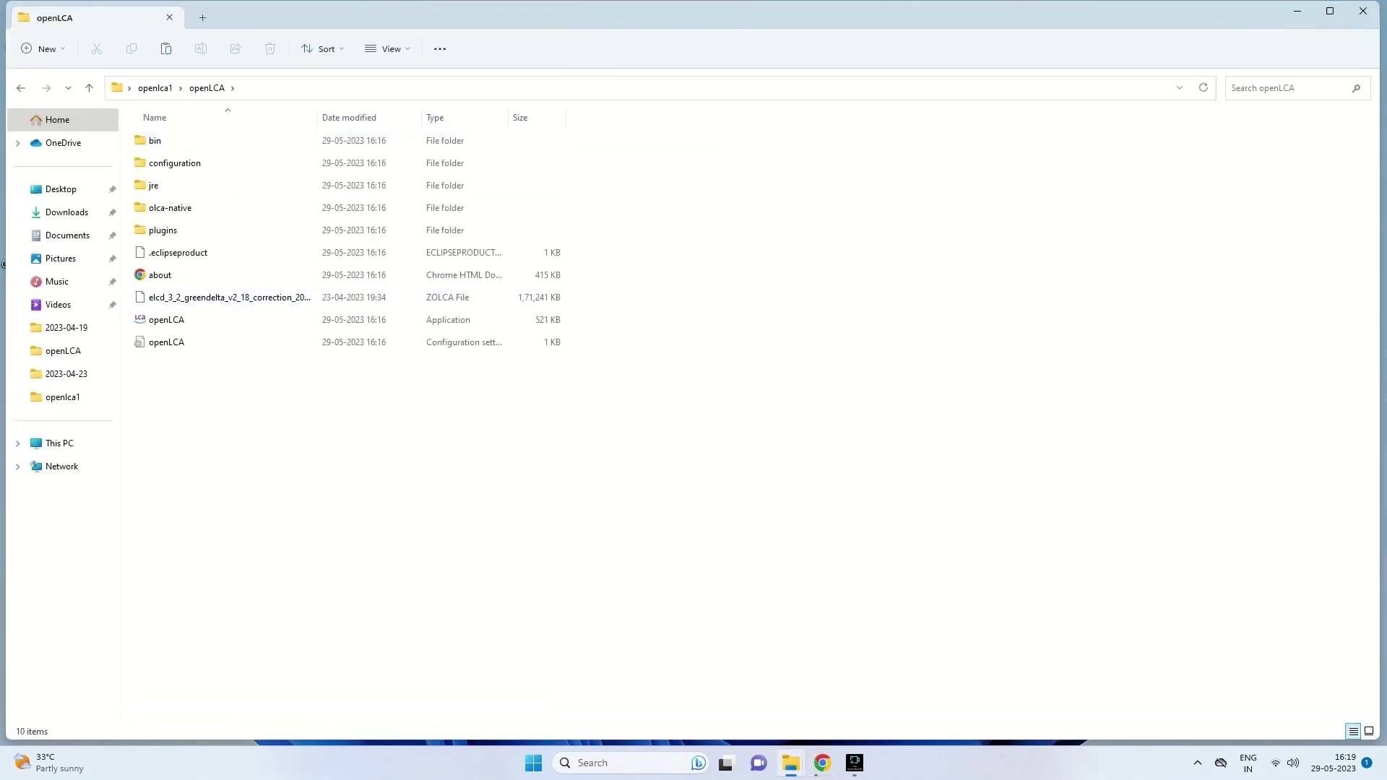
pyautogui.hotkey('ctrl', 'v')
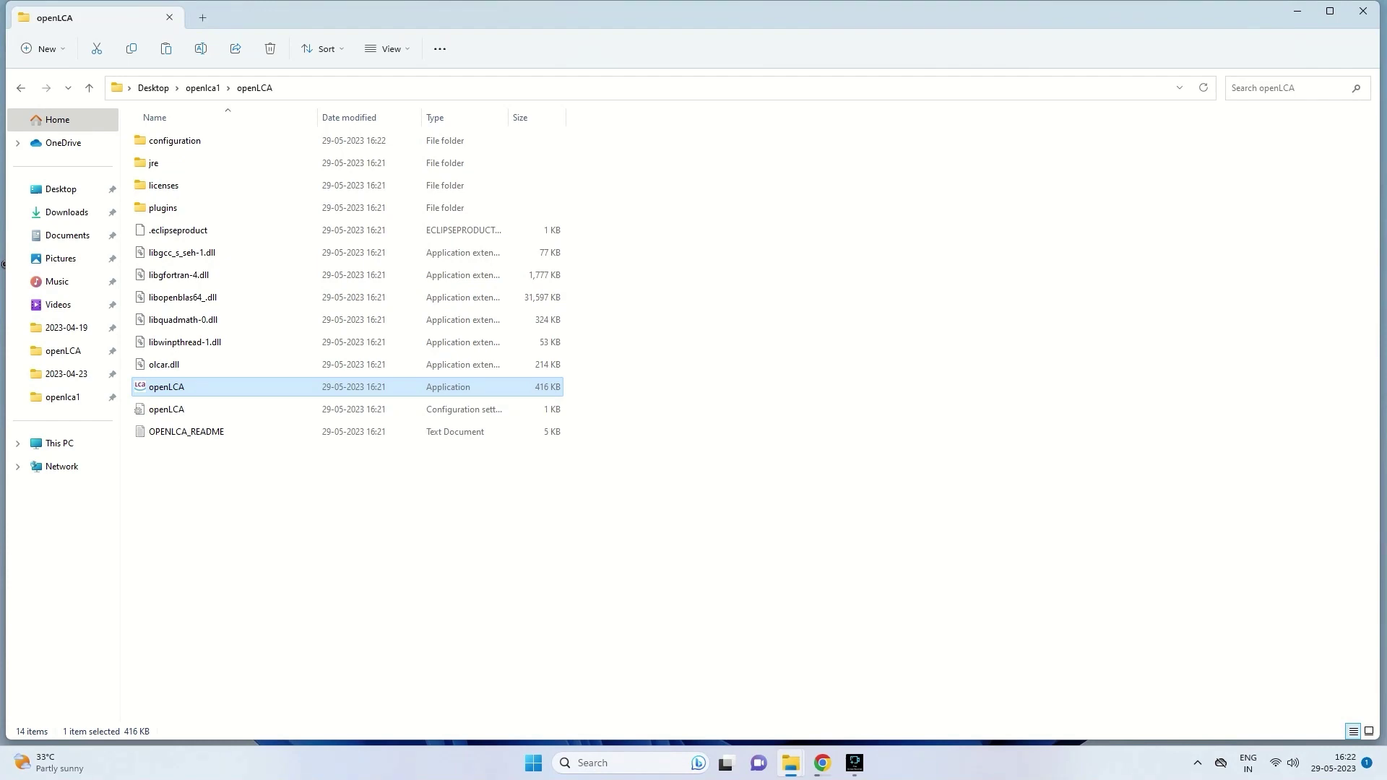
# - Launch the openLCA application from the openLCA folder and open the elcd_3_2_greendelta_v2_18_correction_20220908_4_ database
pyautogui.press('Return')
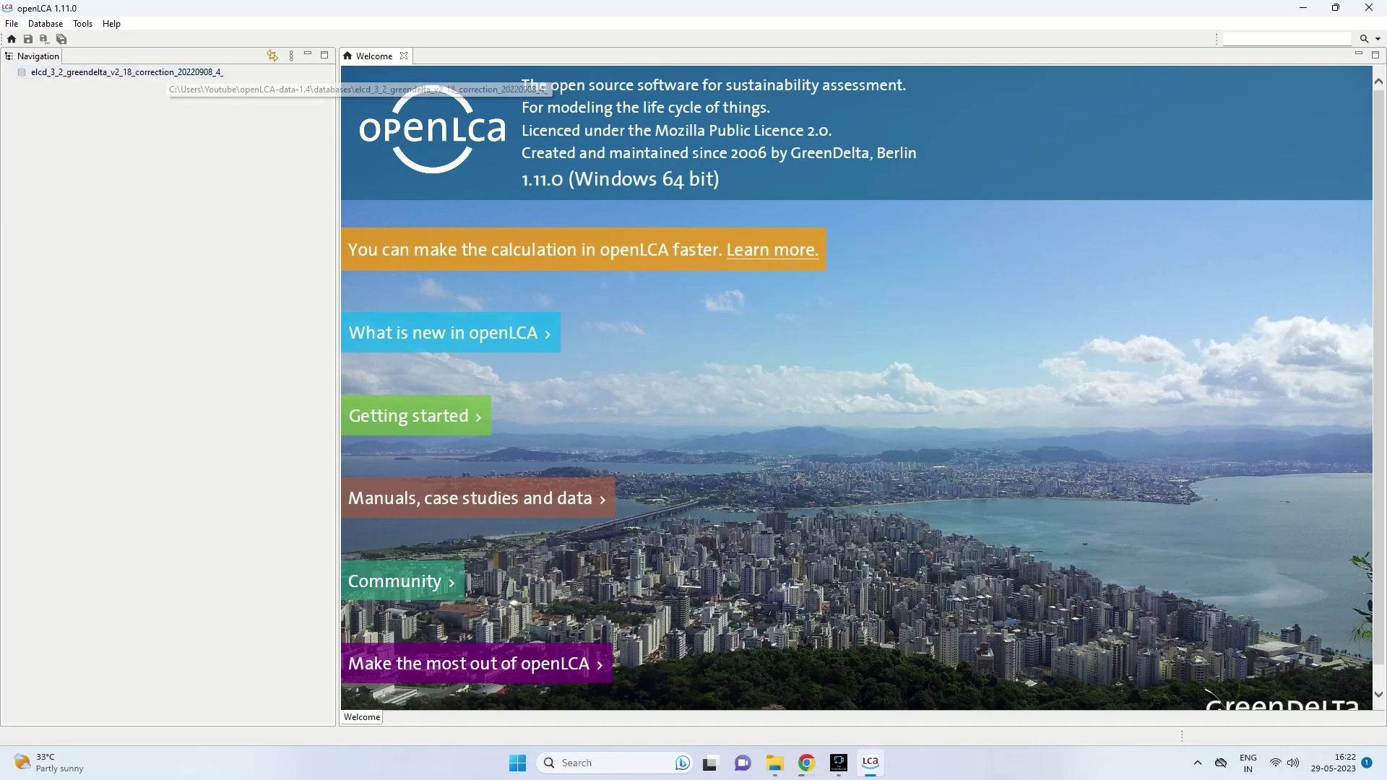
pyautogui.hotkey('alt', 'd')
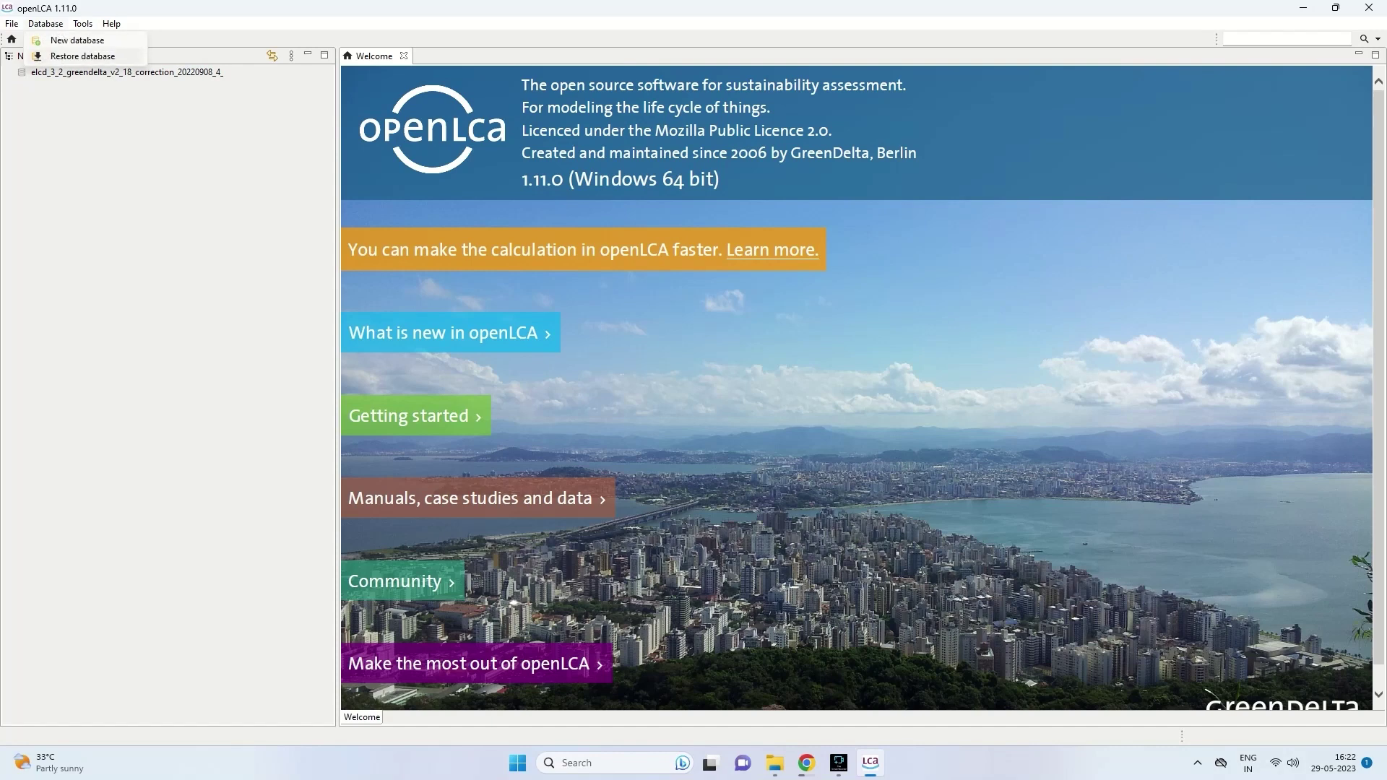
pyautogui.press('Escape')
pyautogui.press('Down')
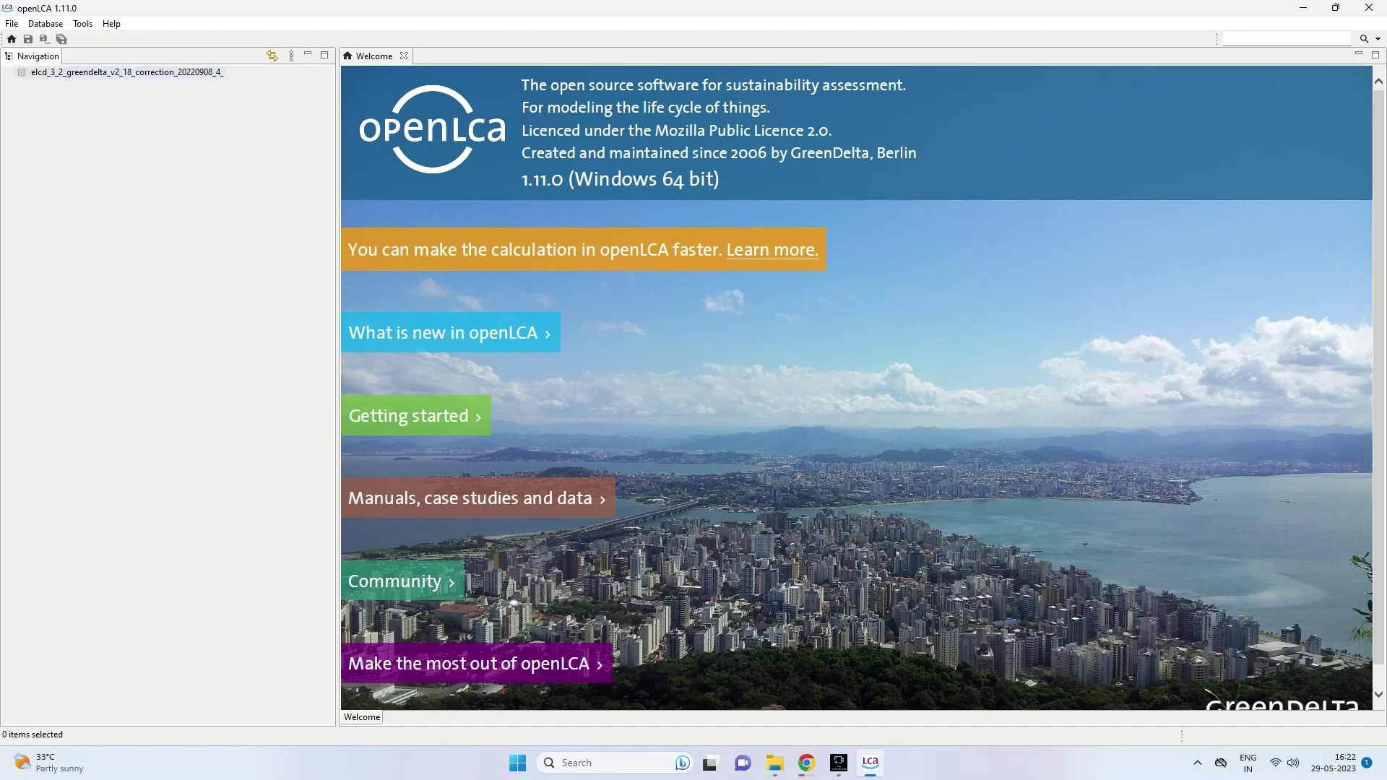
pyautogui.press('Return')
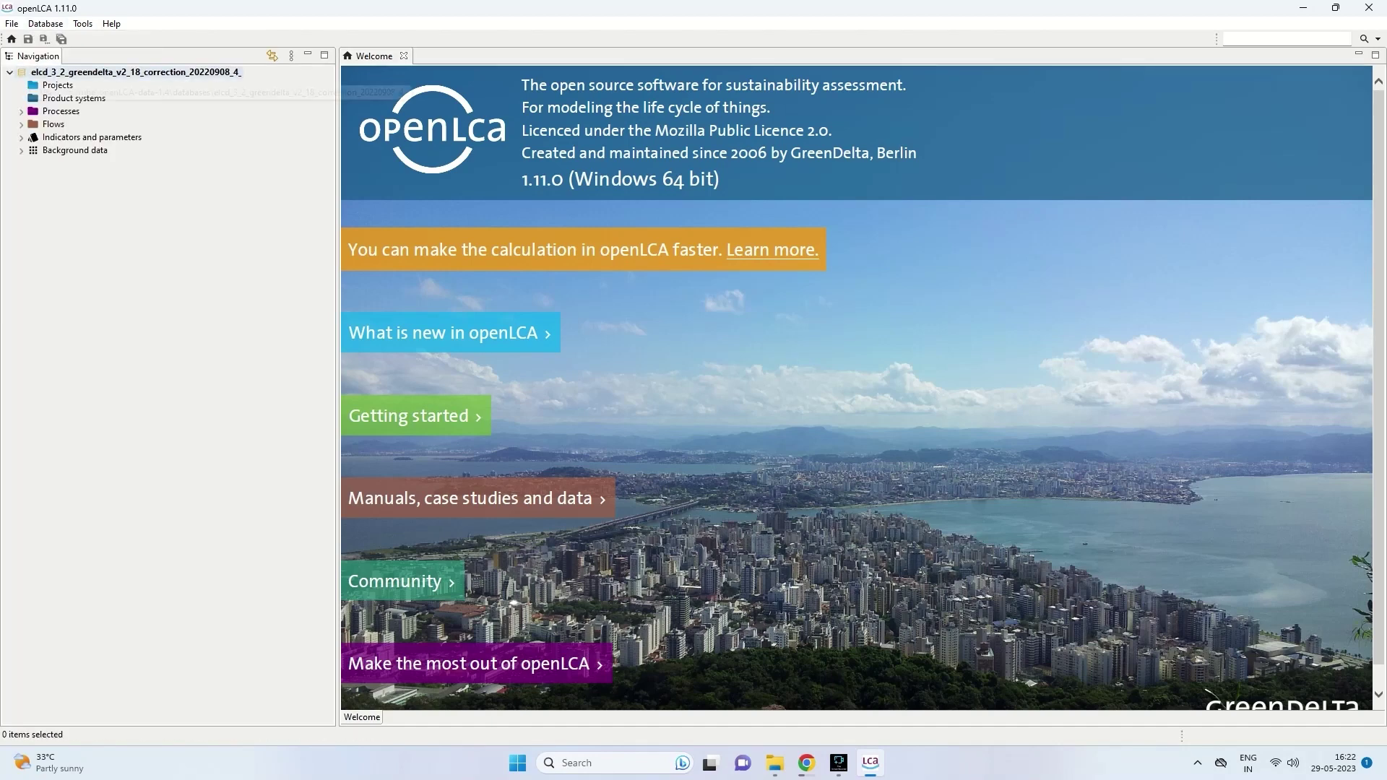